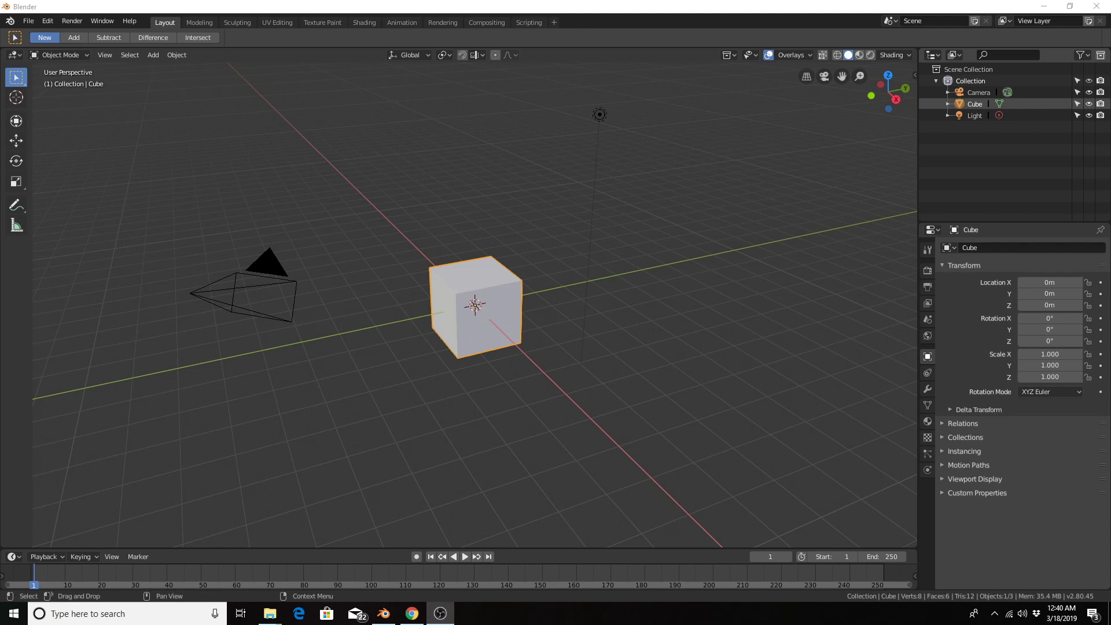
Step: Delete the default cube with X, leaving just the camera and light
left_click(530, 6)
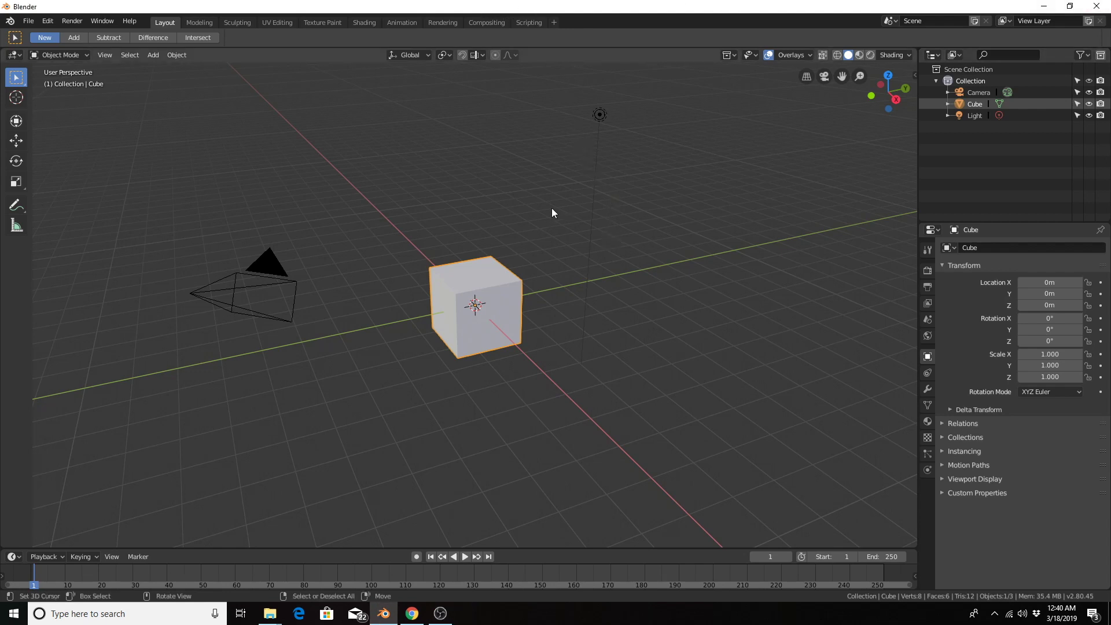
key("x")
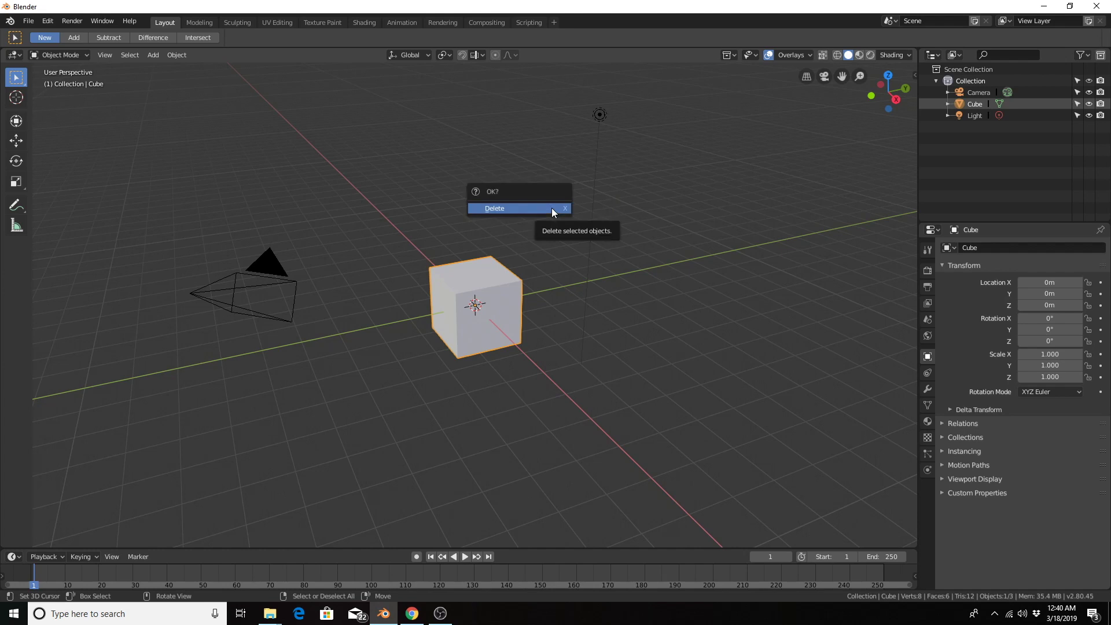
left_click(551, 208)
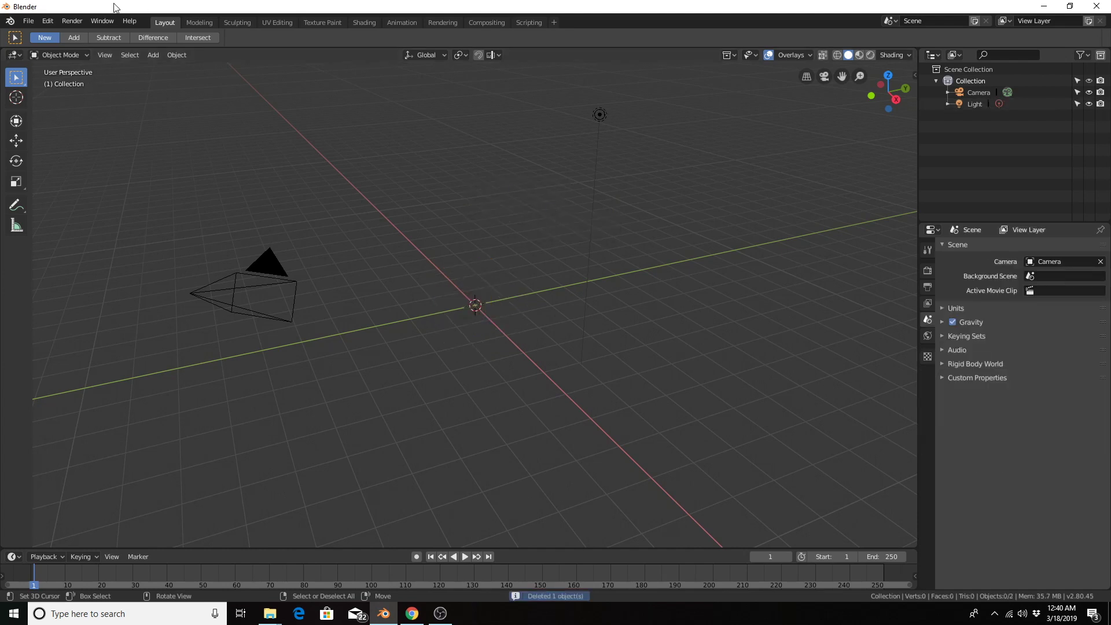
left_click(49, 22)
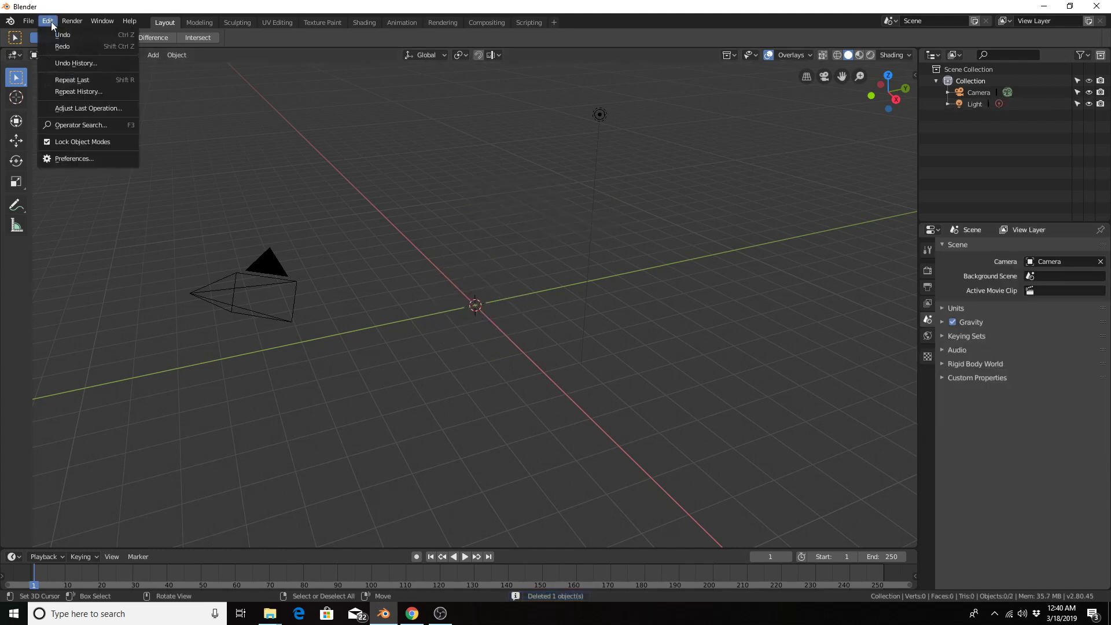
left_click(75, 158)
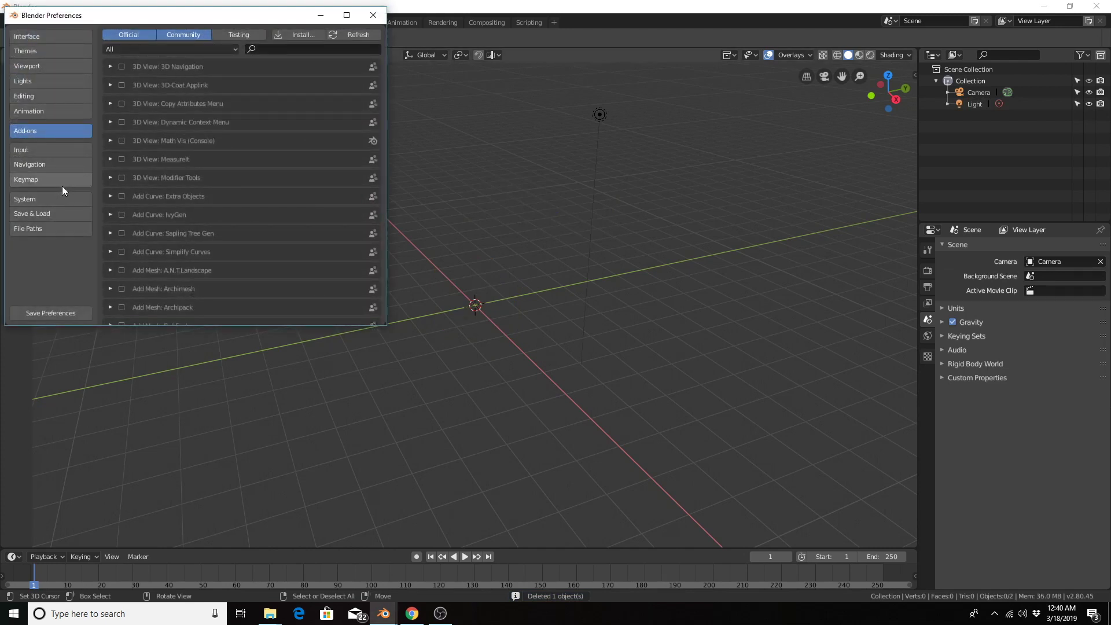
left_click(307, 49)
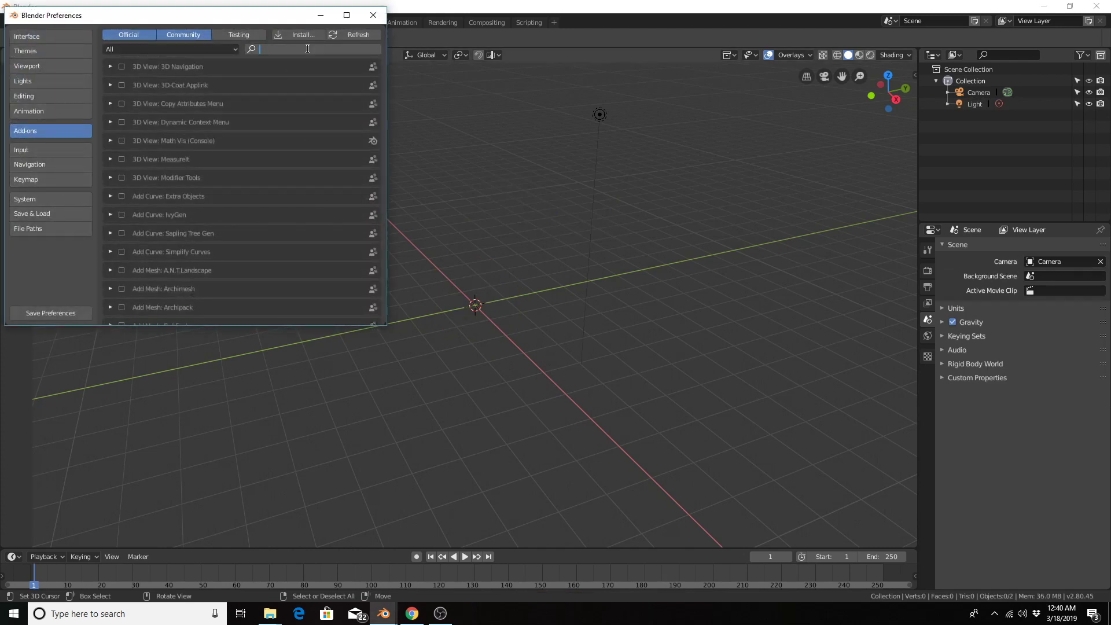
type("node")
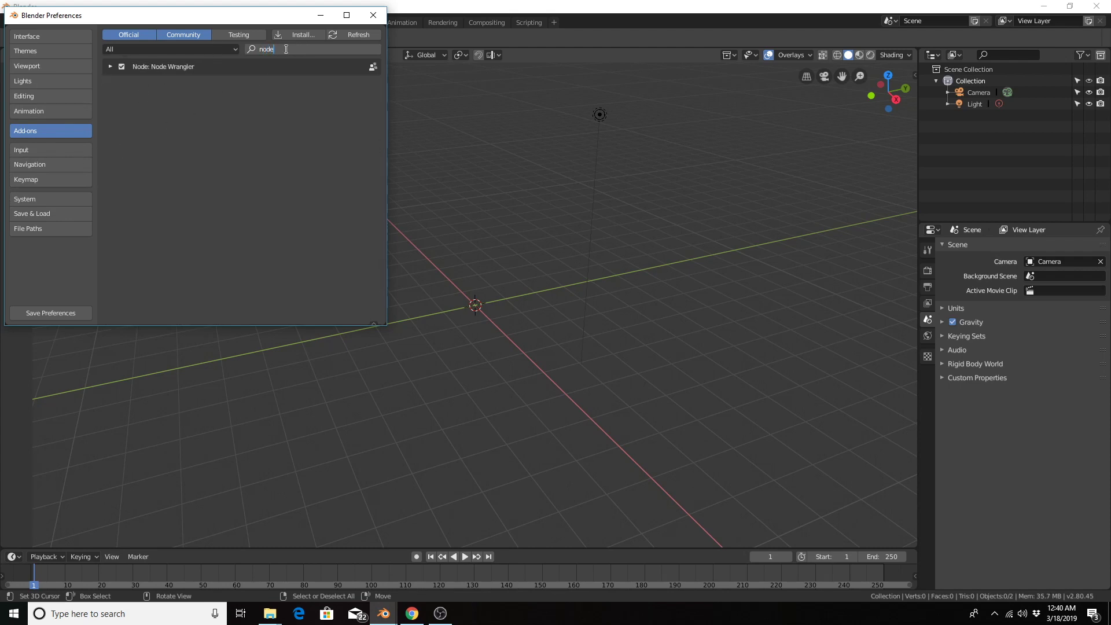
type("ex")
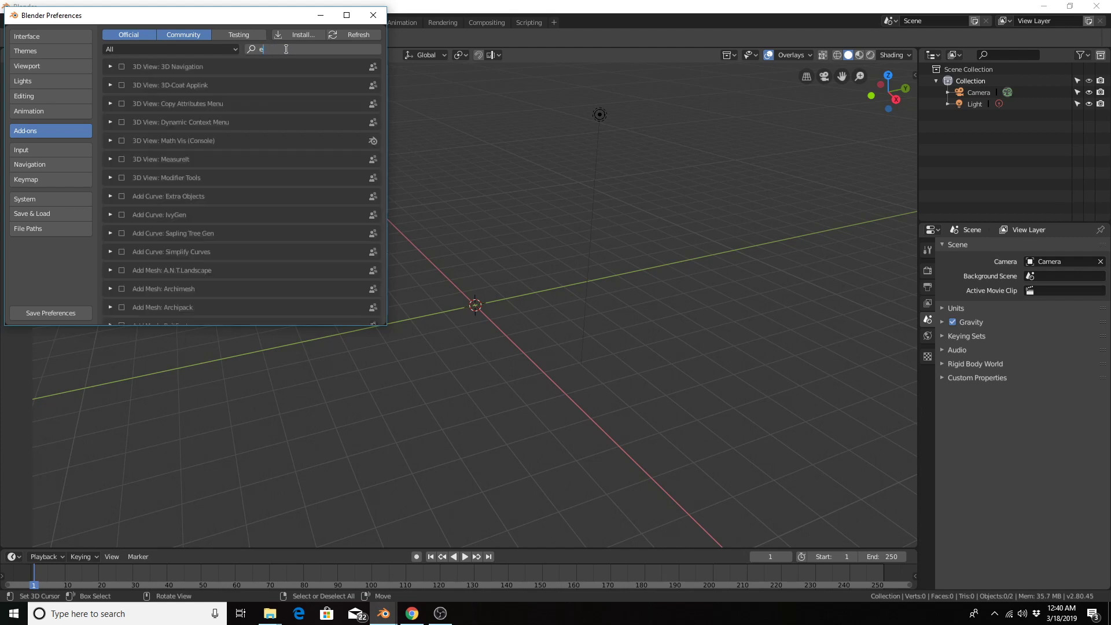
type("tra")
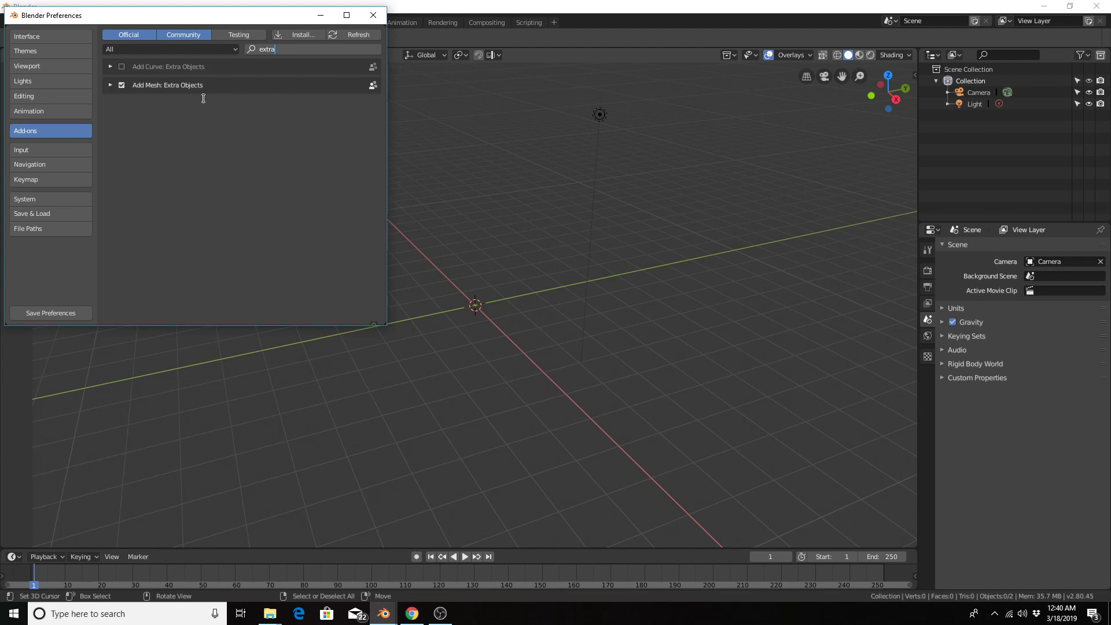
left_click(377, 21)
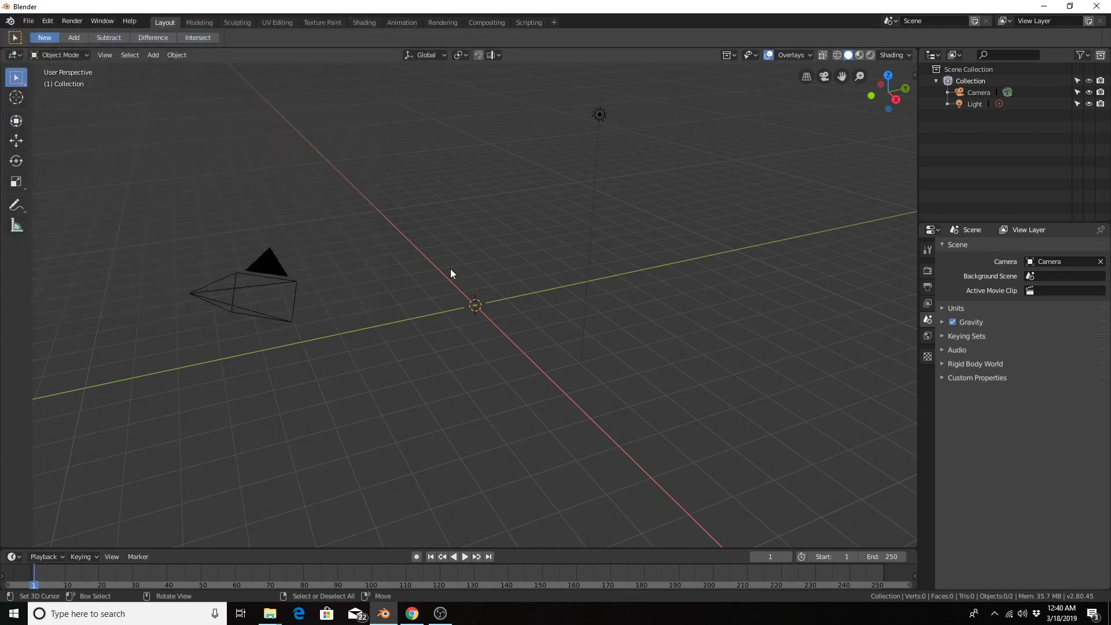
Step: Bring up the textures.com Dish Cloth PBR download page in Chrome
left_click(412, 613)
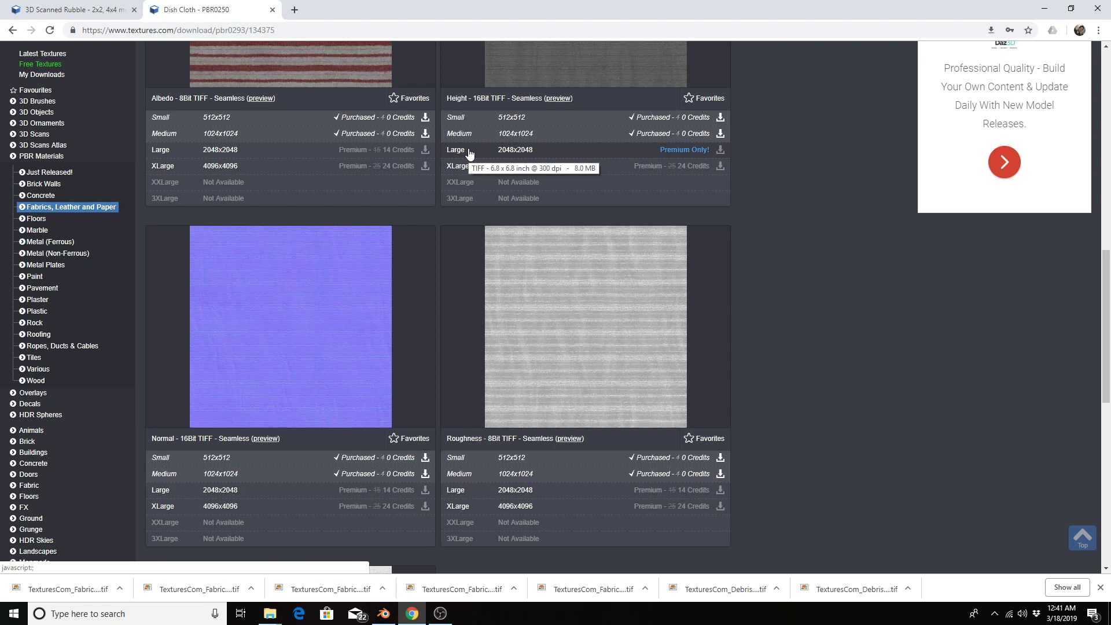
scroll(557, 225, "up", 6)
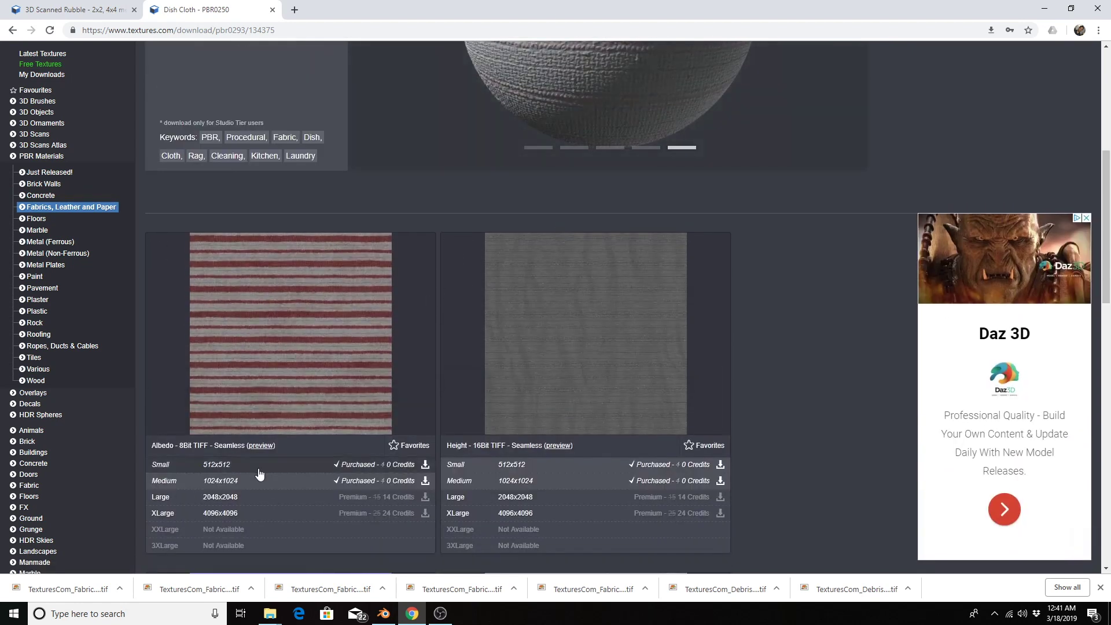
scroll(572, 218, "up", 1)
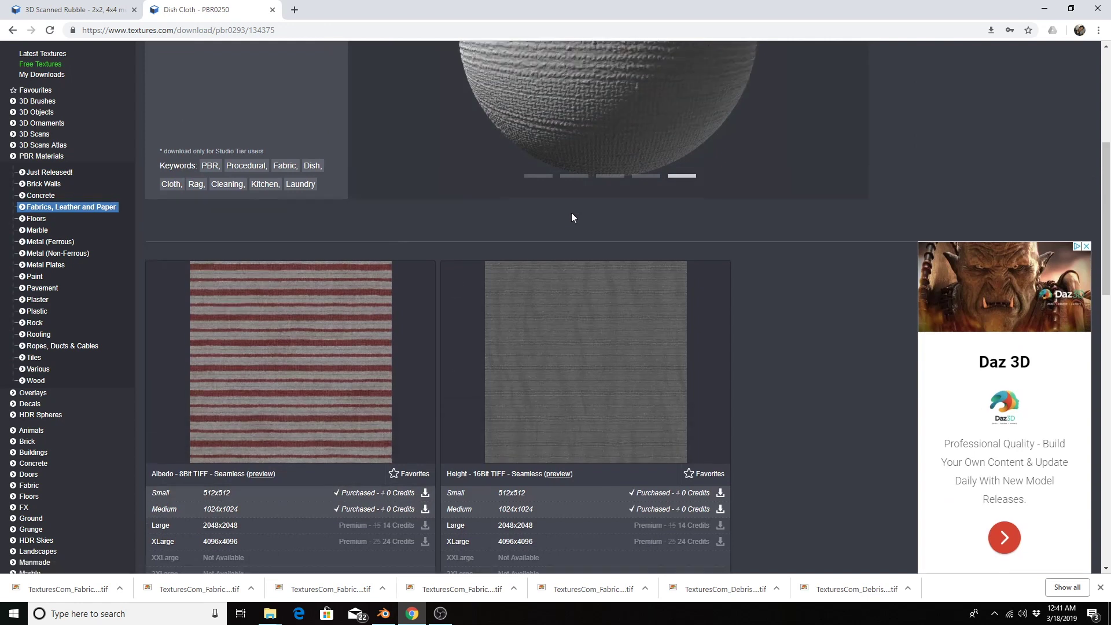
scroll(572, 217, "up", 5)
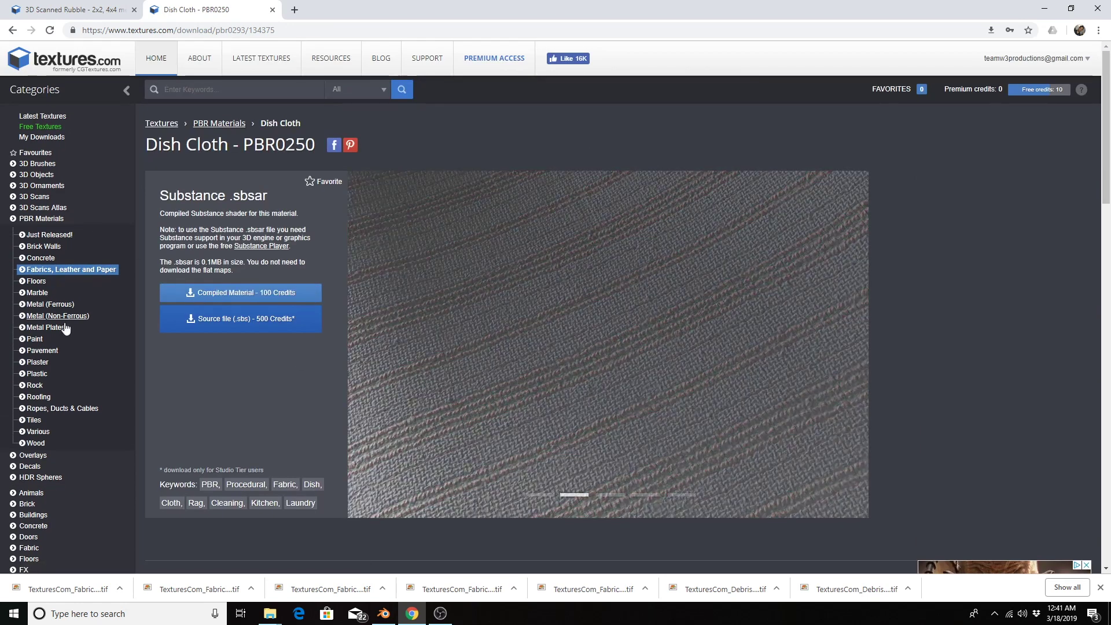
scroll(370, 388, "down", 8)
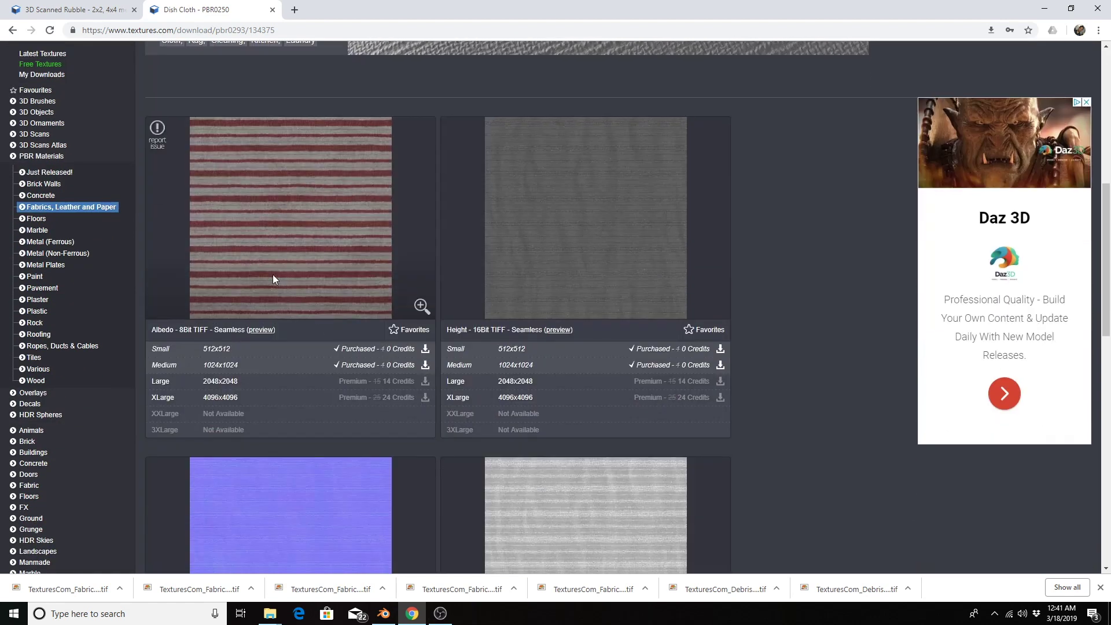
scroll(250, 288, "down", 4)
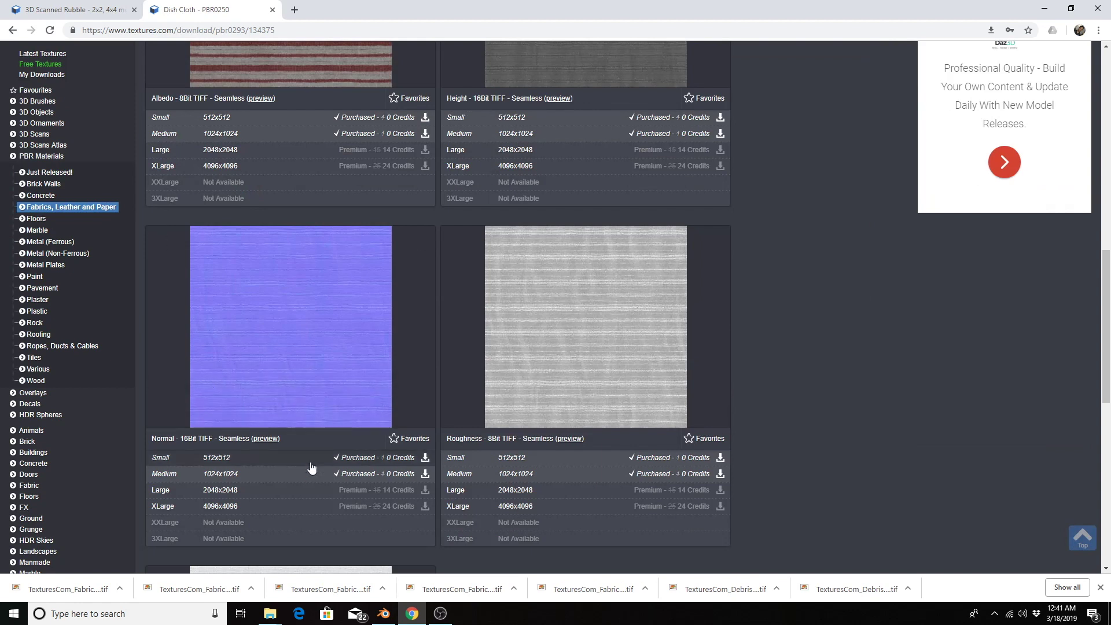
scroll(501, 438, "down", 3)
scroll(500, 433, "down", 1)
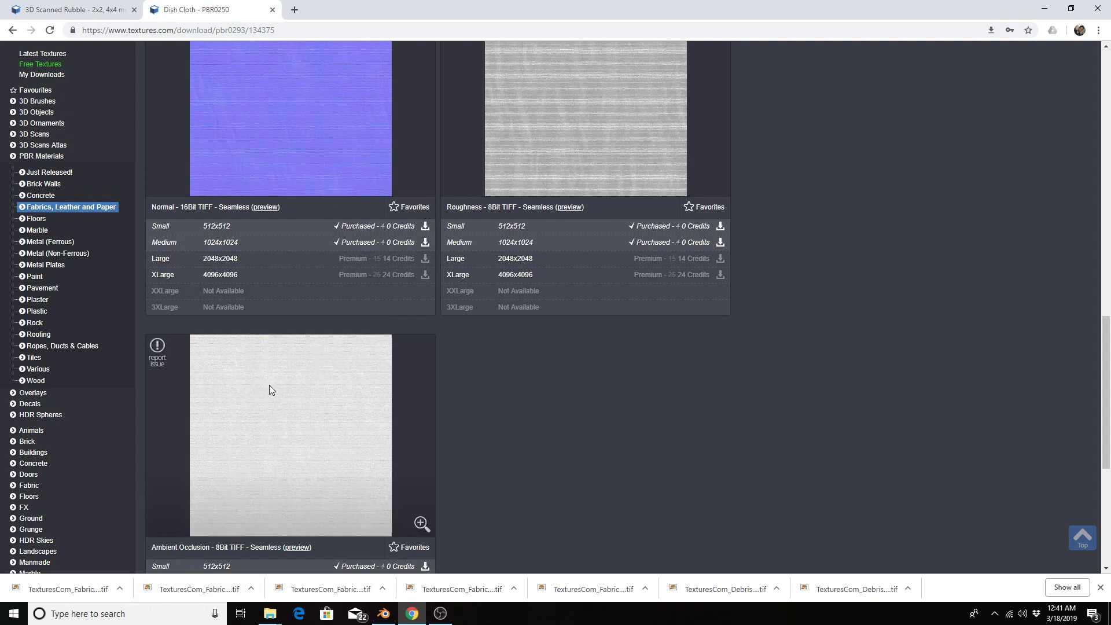
scroll(369, 349, "up", 14)
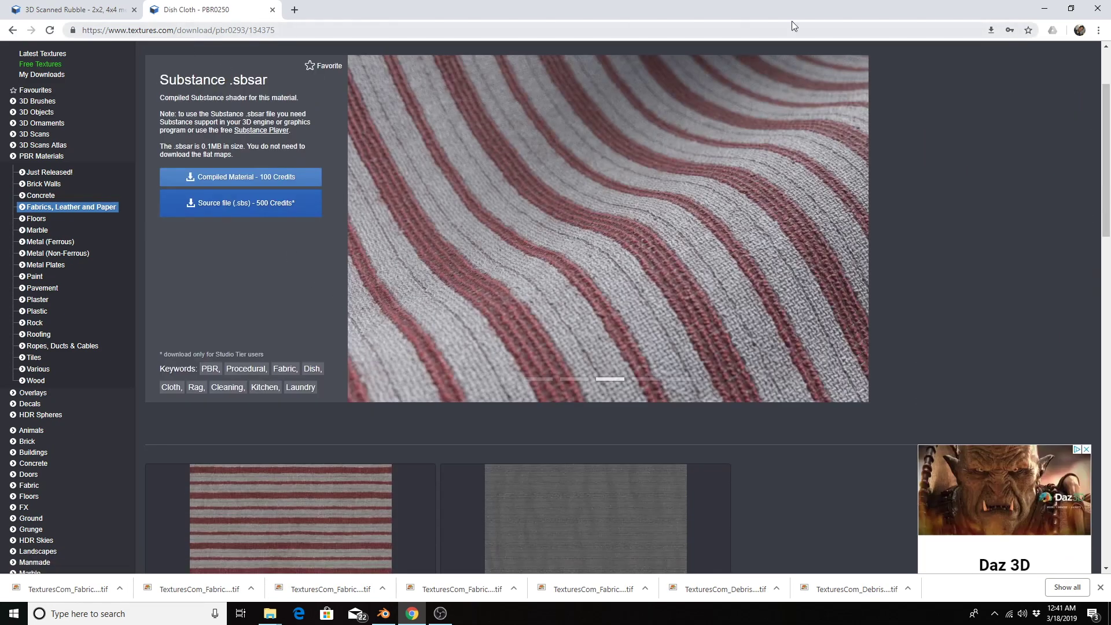
scroll(293, 368, "down", 5)
scroll(293, 366, "down", 9)
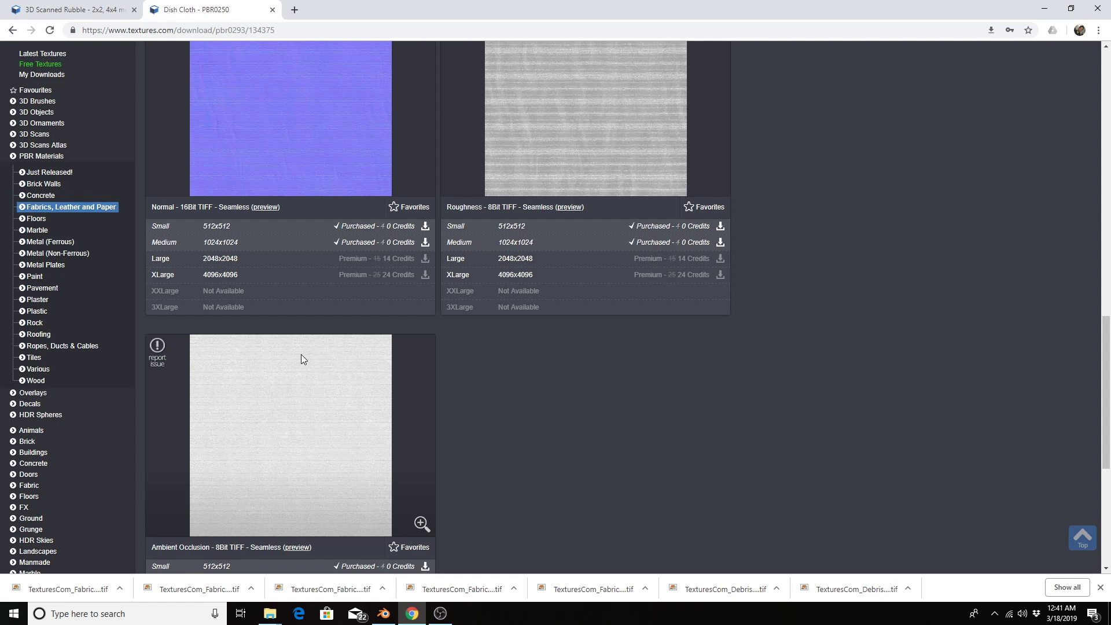
scroll(301, 354, "up", 8)
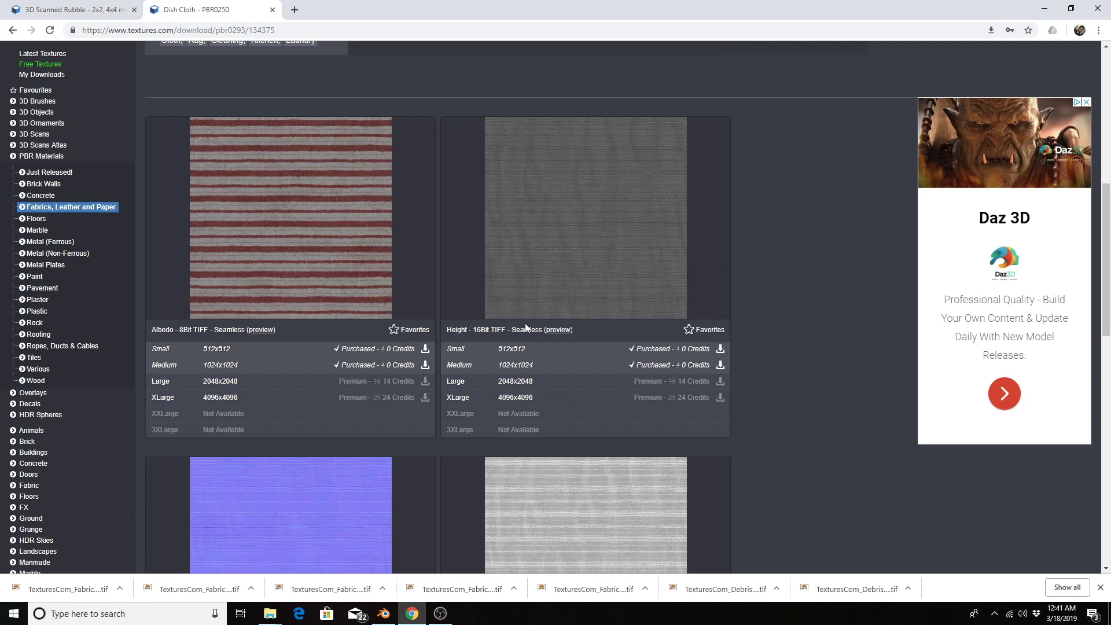
scroll(503, 335, "down", 7)
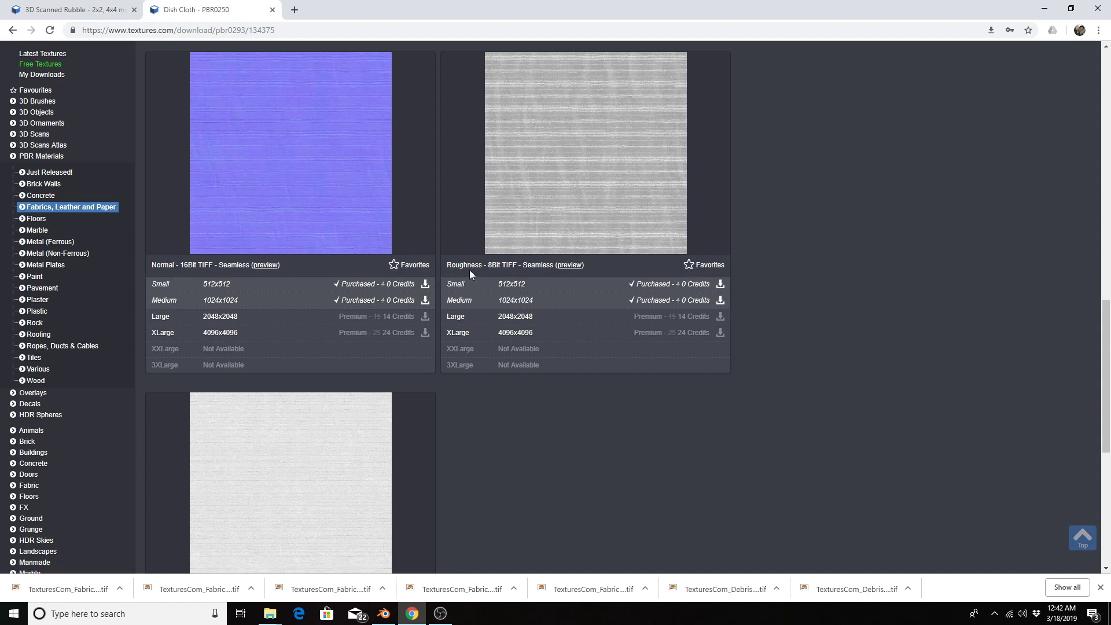
scroll(482, 275, "down", 4)
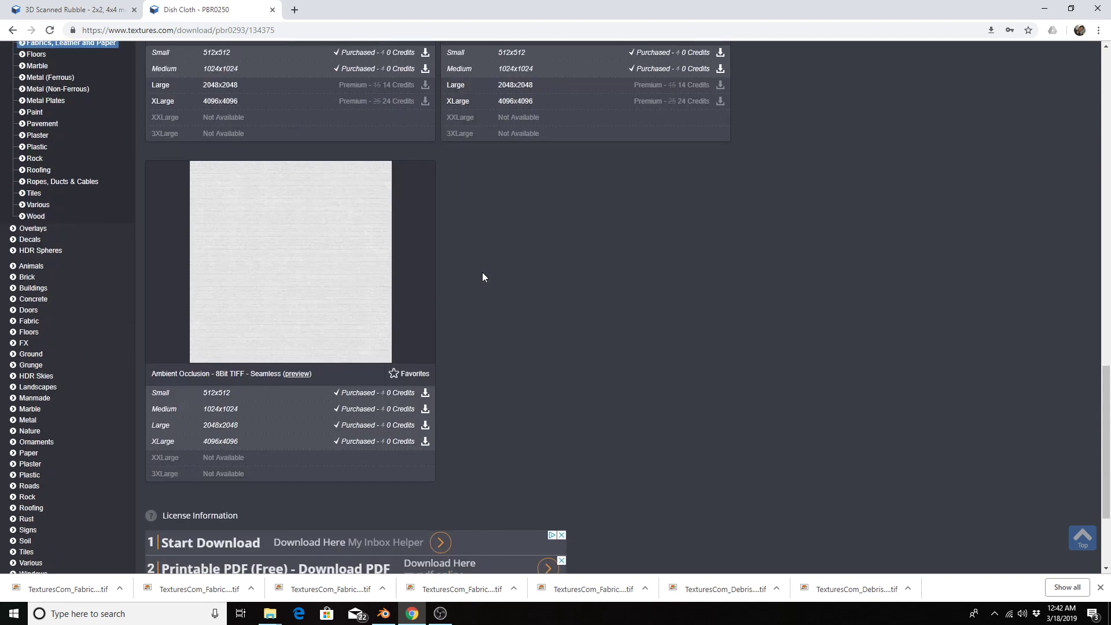
scroll(411, 250, "up", 14)
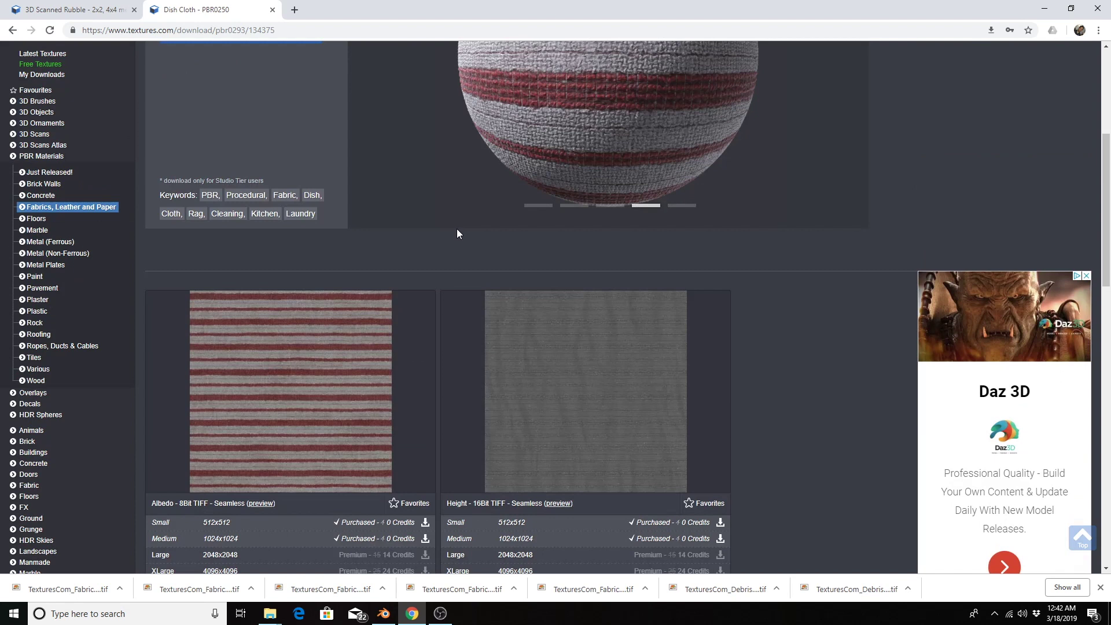
Step: Return to Blender and add a Teapot mesh at the scene origin
left_click(1044, 12)
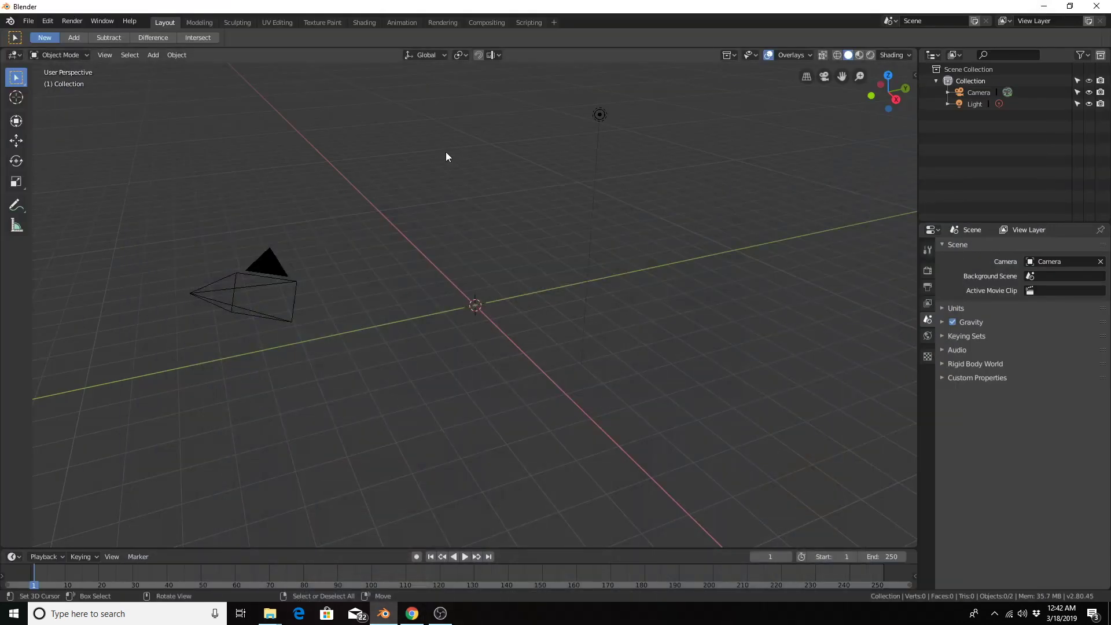
key("shift+a")
mouse_move(446, 152)
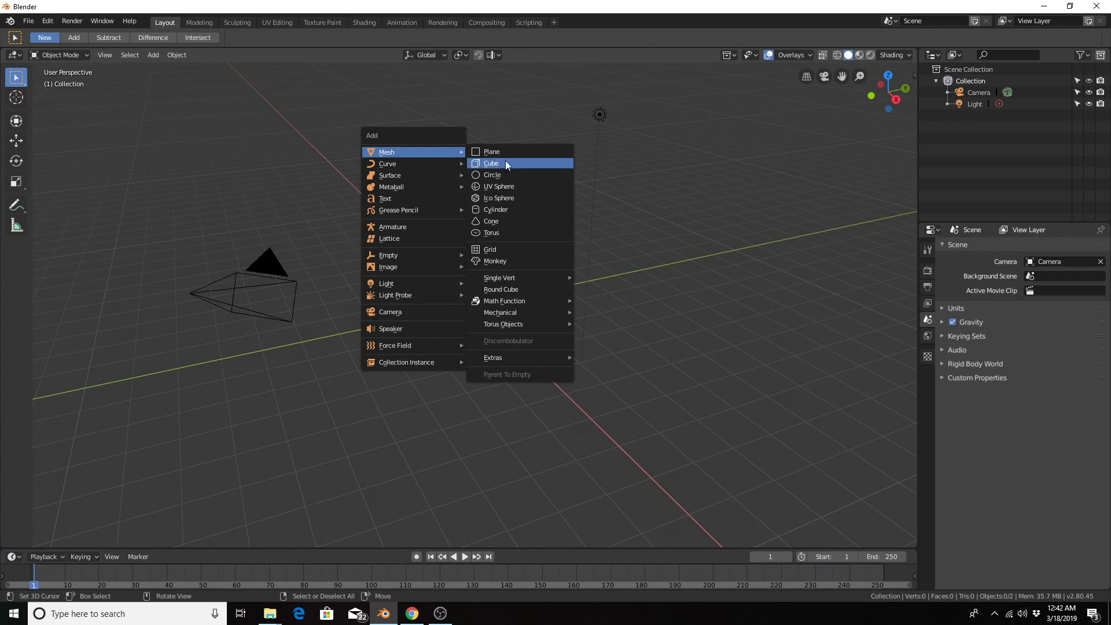
mouse_move(542, 361)
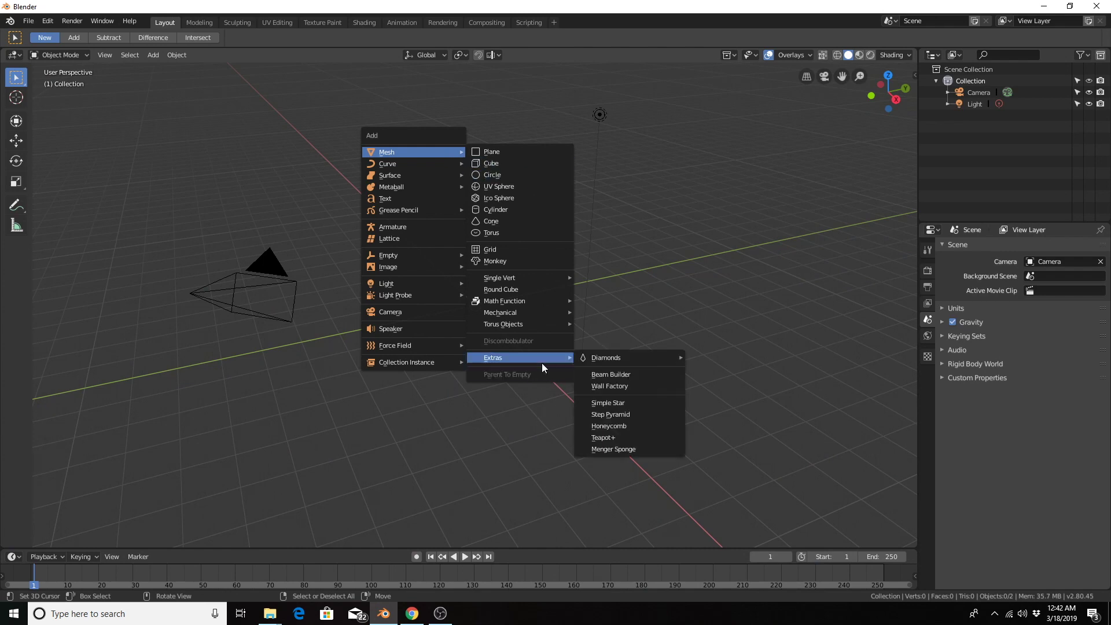
left_click(628, 438)
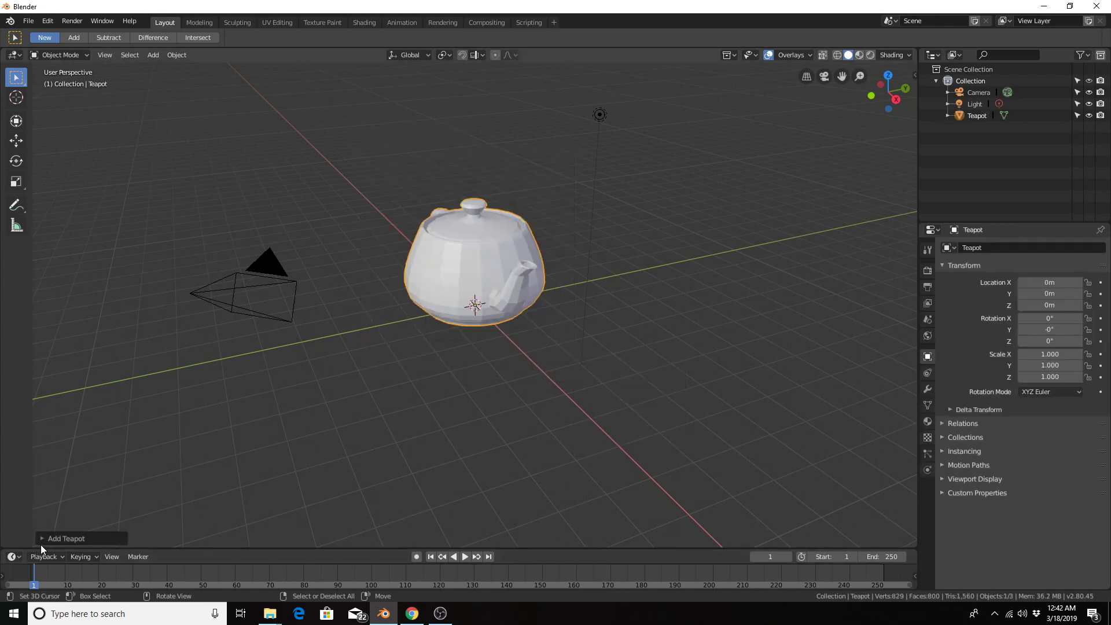
Step: Set the teapot's resolution to 10 and apply Shade Smooth
left_click(85, 538)
left_click(151, 520)
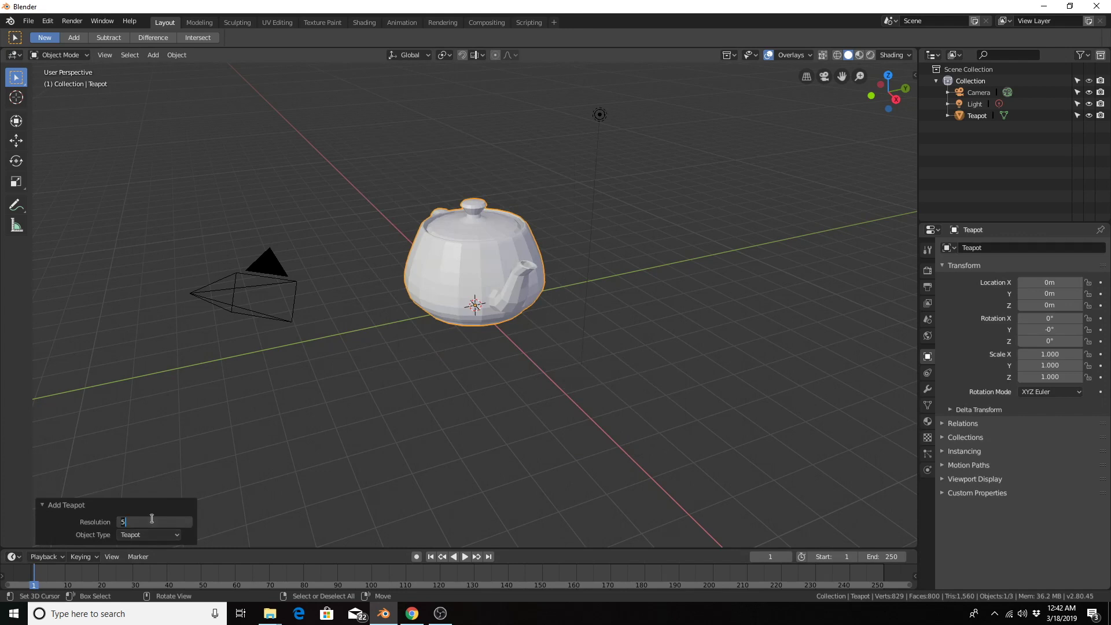
key("BackSpace")
type("10")
key("Return")
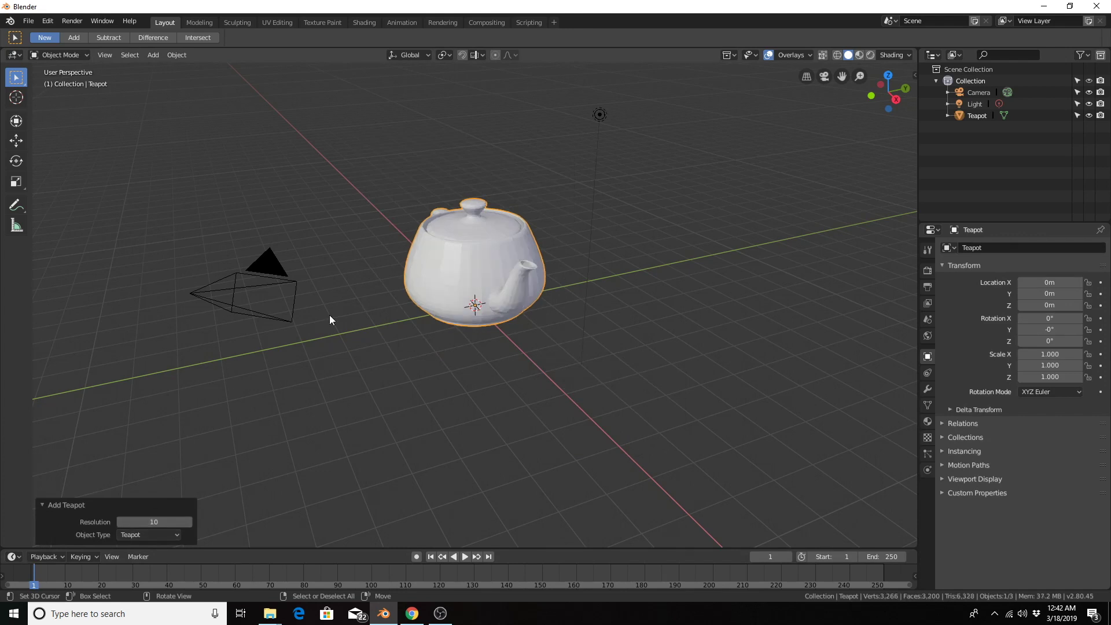
left_click(175, 55)
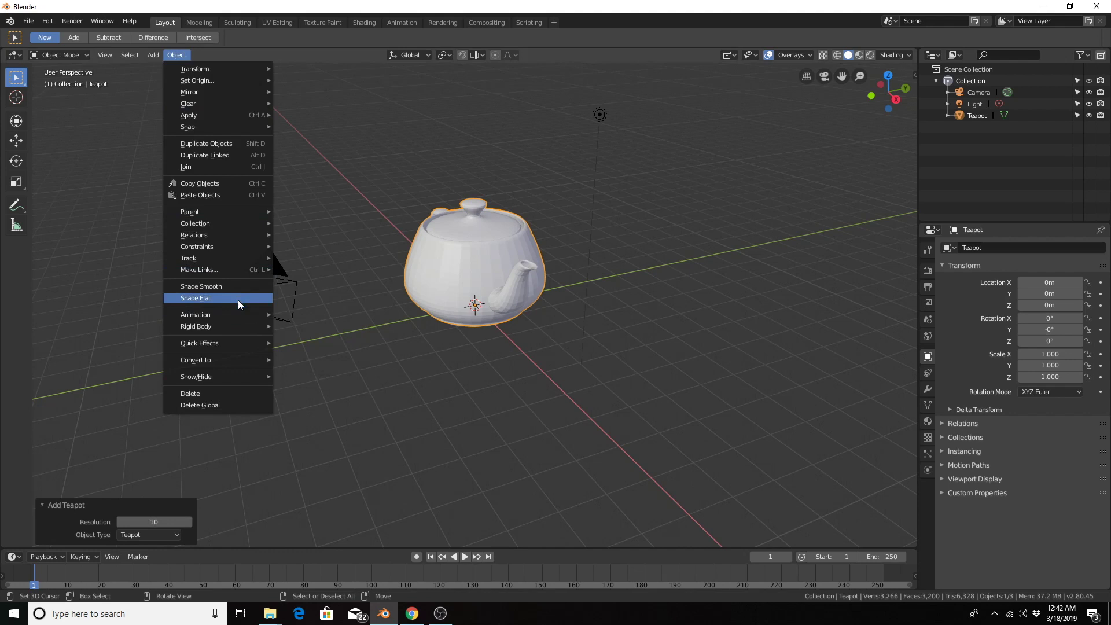
left_click(240, 287)
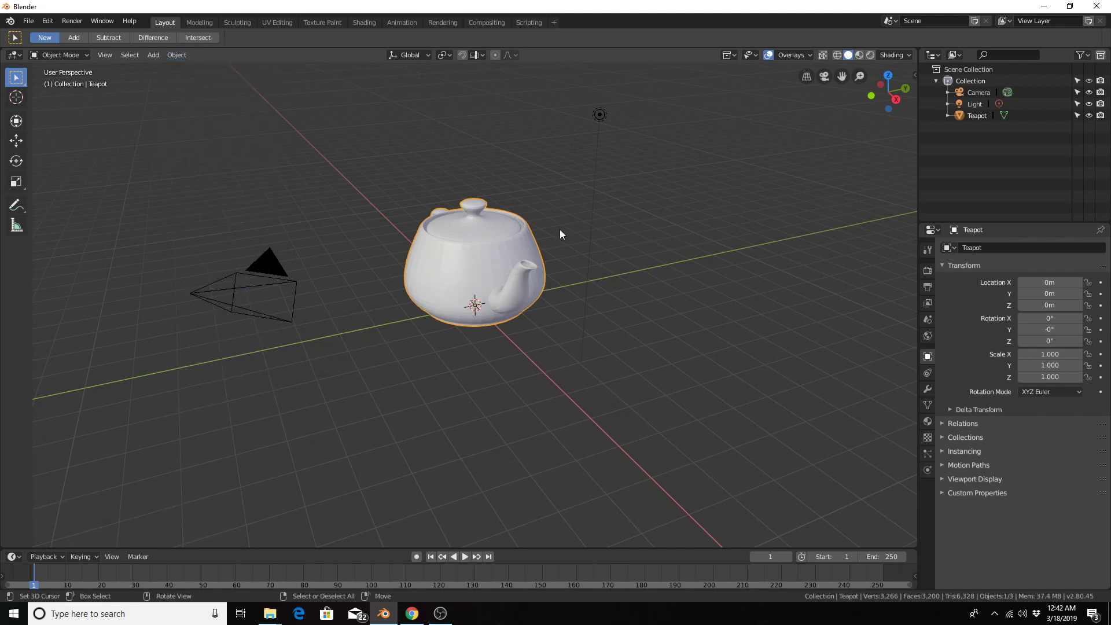
Step: Unwrap the teapot's UVs in Edit Mode, then go back to Object Mode
key("Tab")
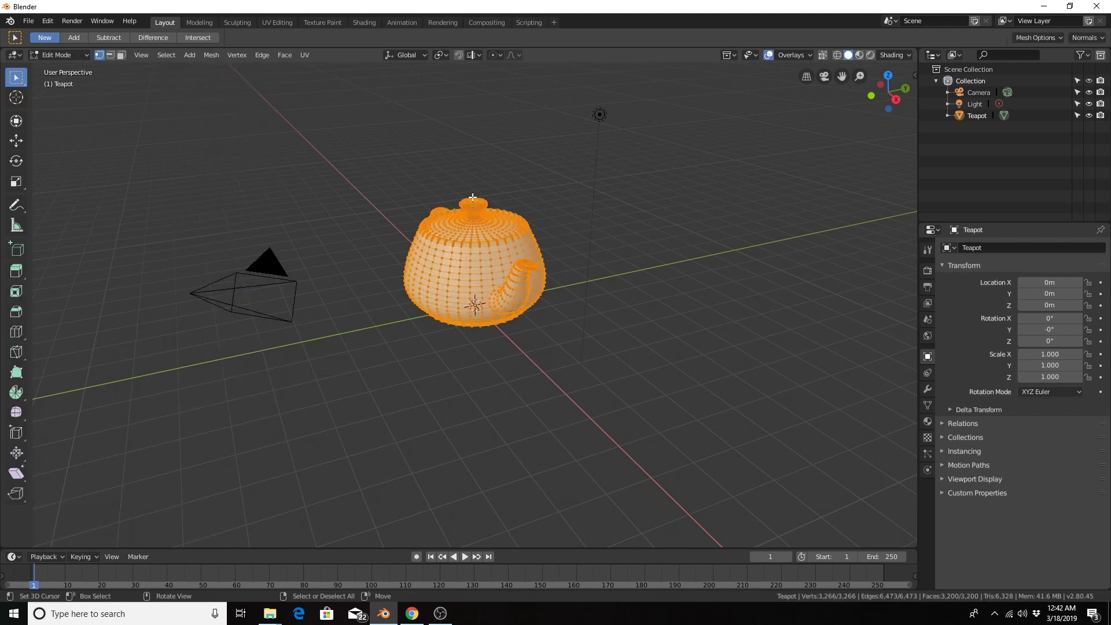
key("u")
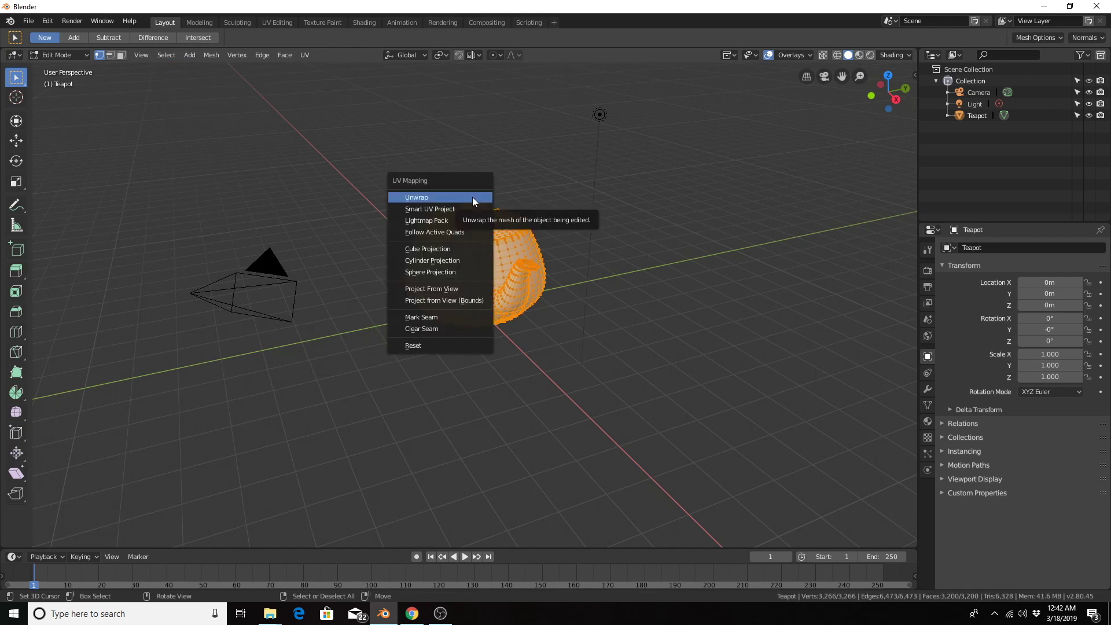
left_click(473, 197)
key("Tab")
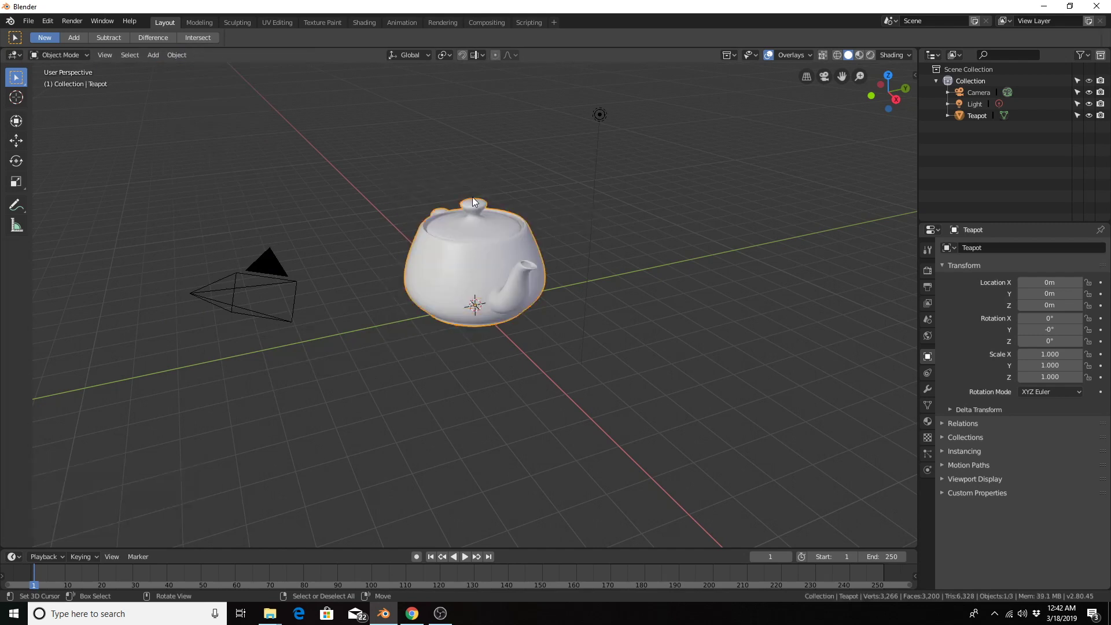
Step: In the Shading workspace, create Material.001 for the teapot and show the Node Wrangler sidebar
left_click(365, 22)
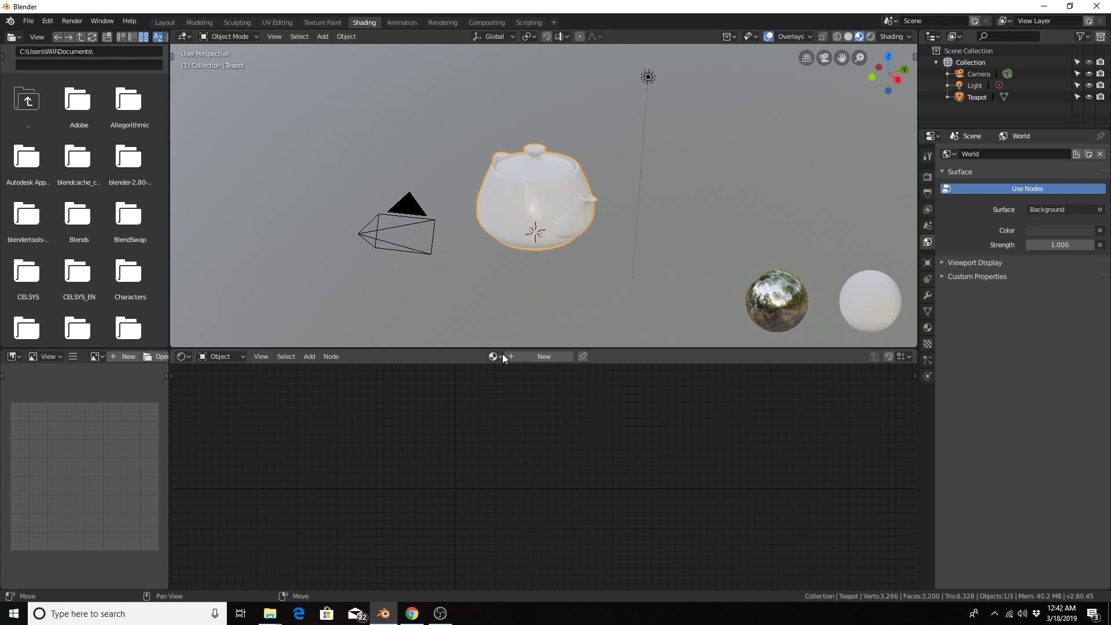
left_click(550, 359)
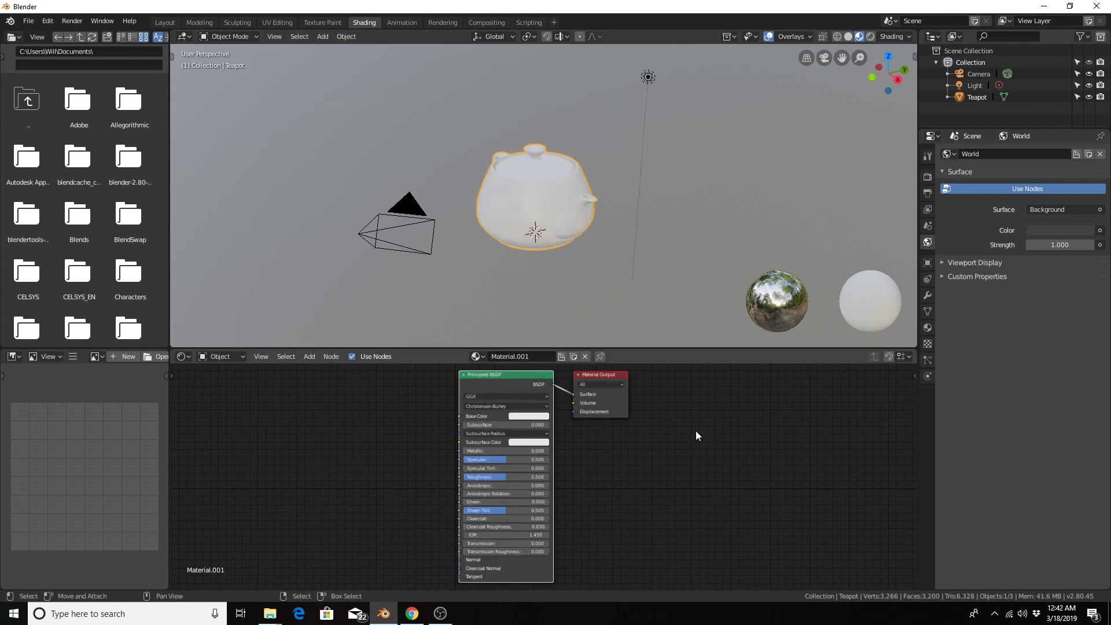
key("n")
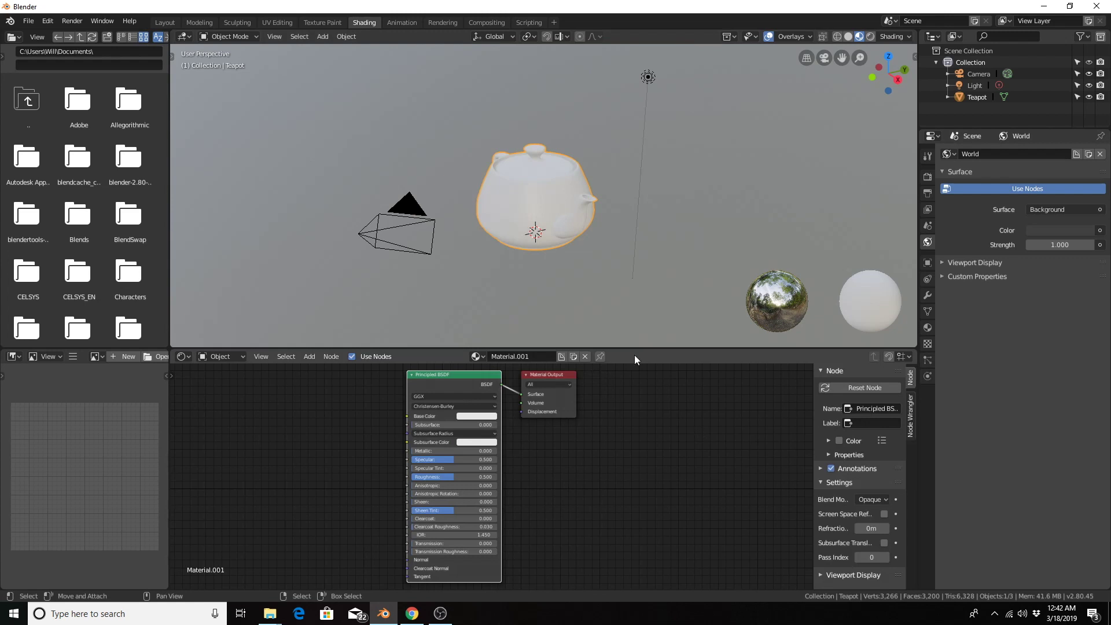
left_click(911, 413)
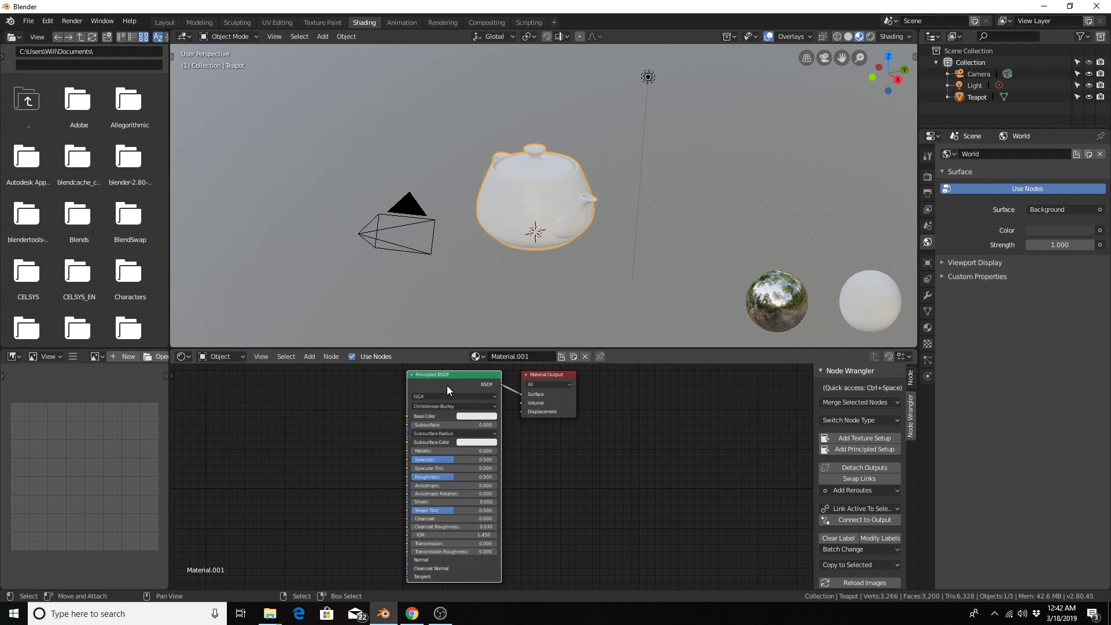
Step: Start Principled Texture Setup (Ctrl+Shift+T) and select the FineGold albedo, metallic, normal and roughness maps
key("ctrl+shift")
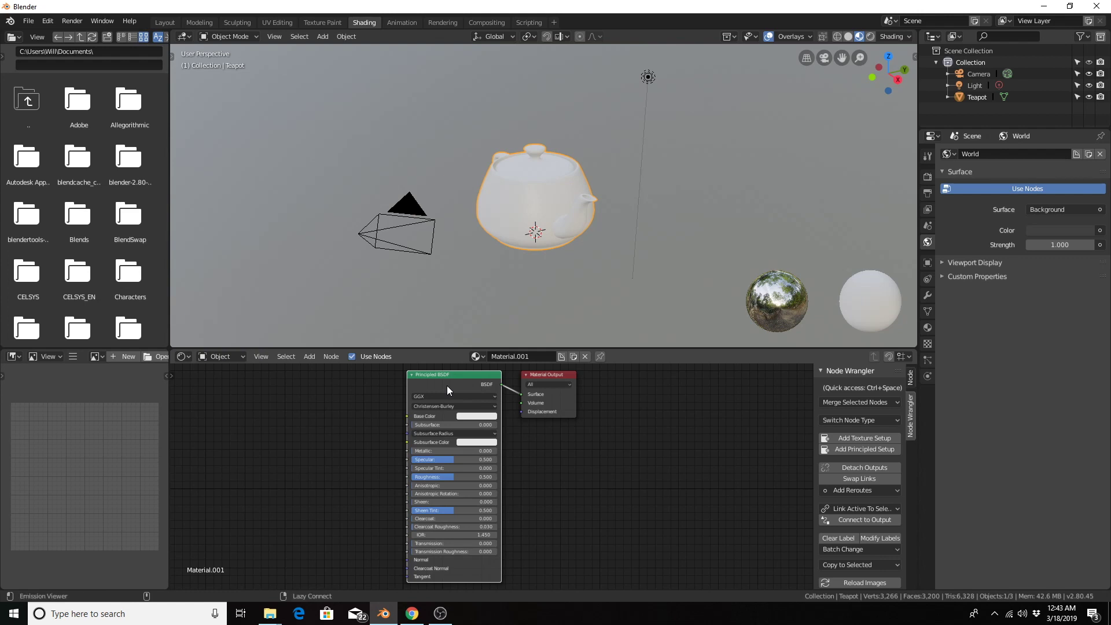
key("ctrl+shift+t")
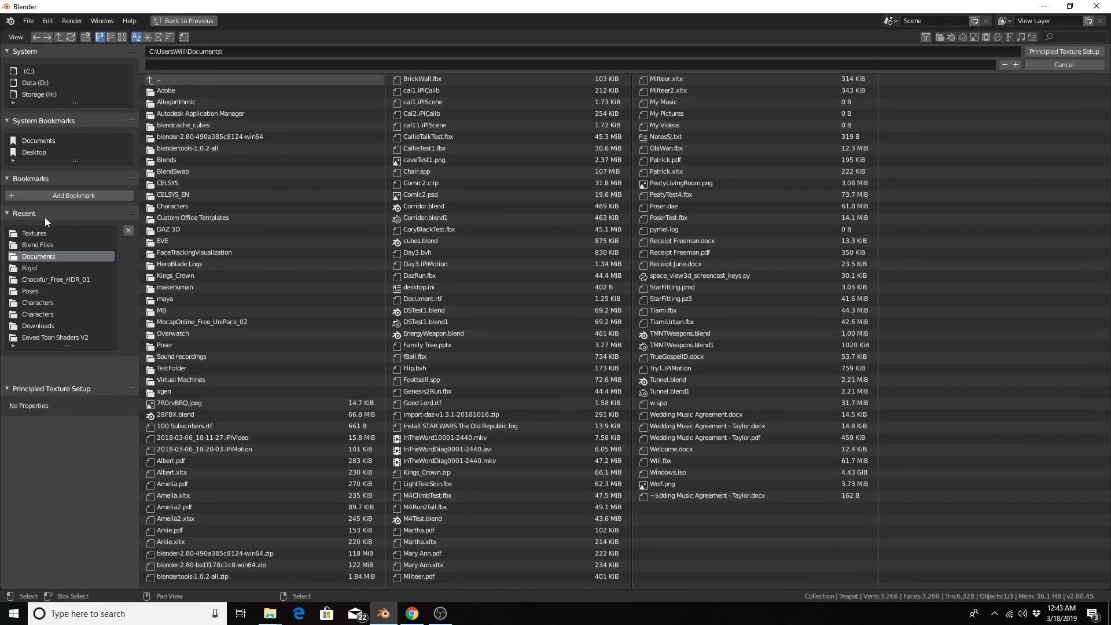
left_click(41, 233)
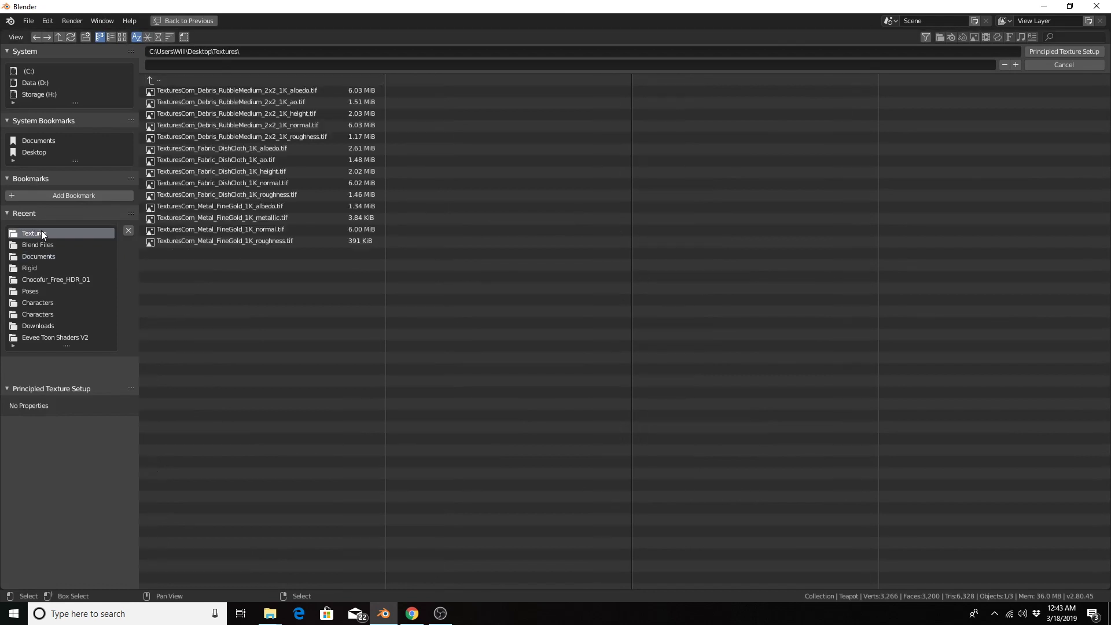
left_click(245, 206)
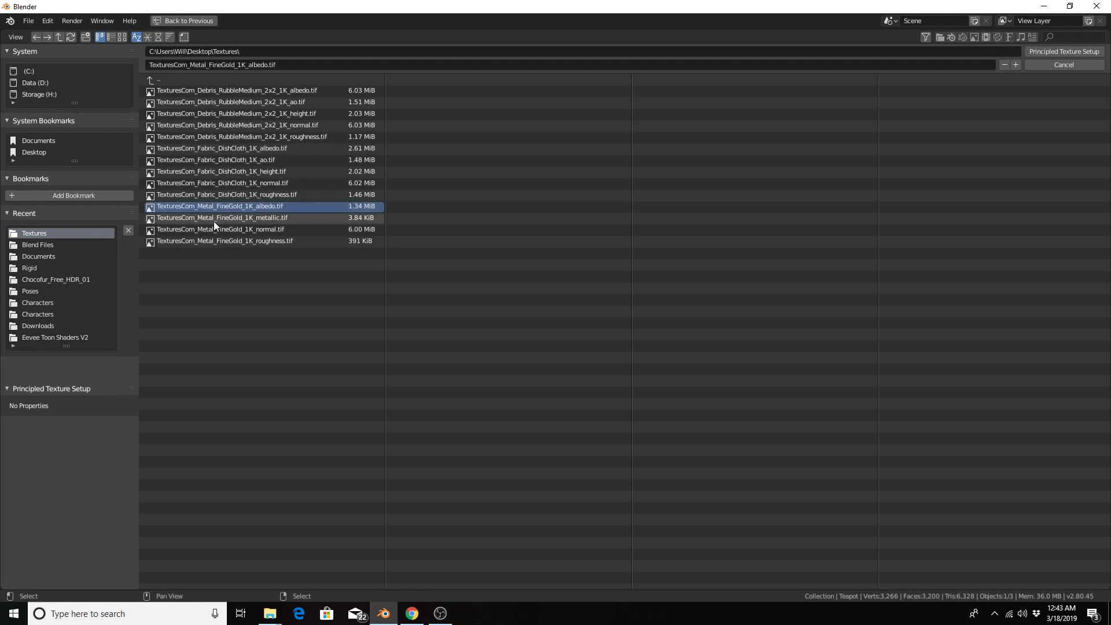
left_click(198, 221, "shift")
left_click(199, 229, "shift")
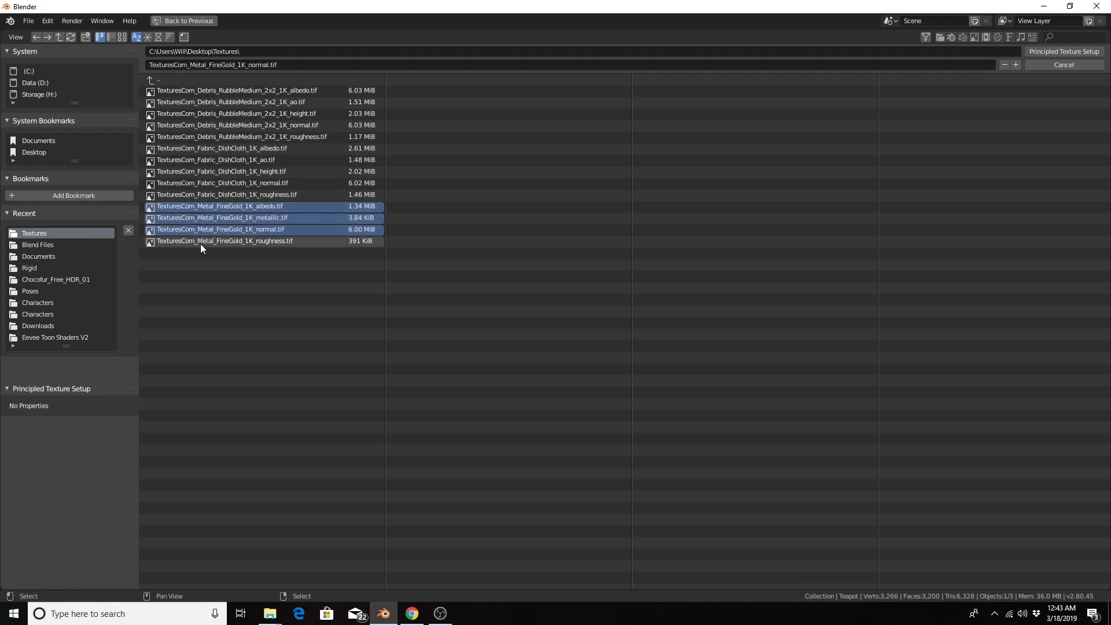
left_click(201, 242, "shift")
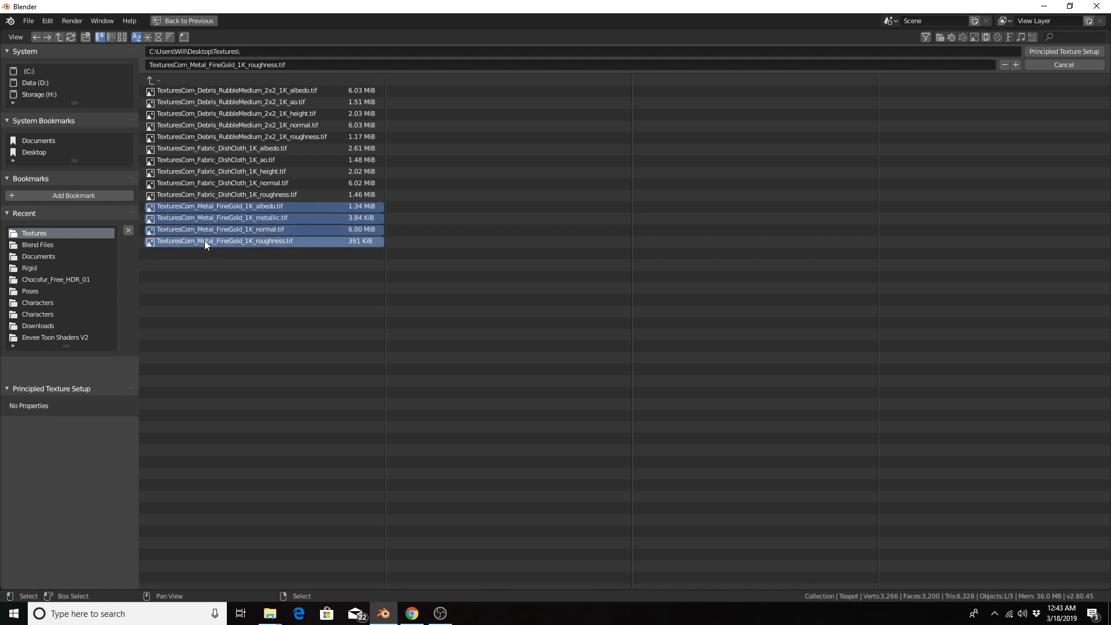
Step: Load the four FineGold maps into Material.001 and inspect the gold teapot up close
left_click(1046, 52)
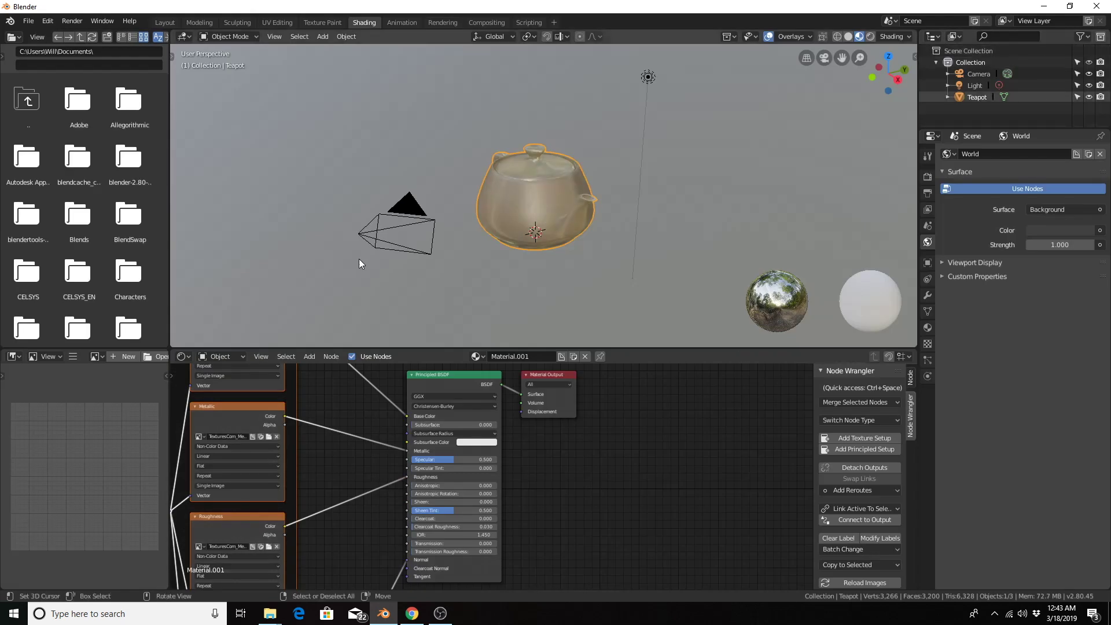
scroll(382, 394, "down", 2)
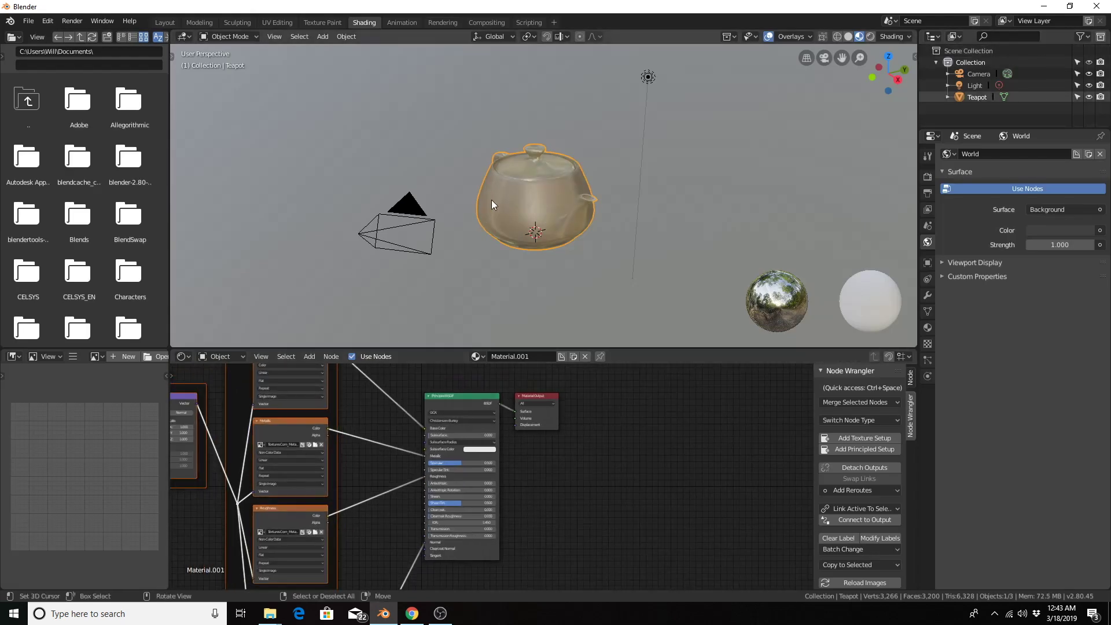
middle_click_drag(501, 262, 397, 317)
scroll(587, 192, "up", 5)
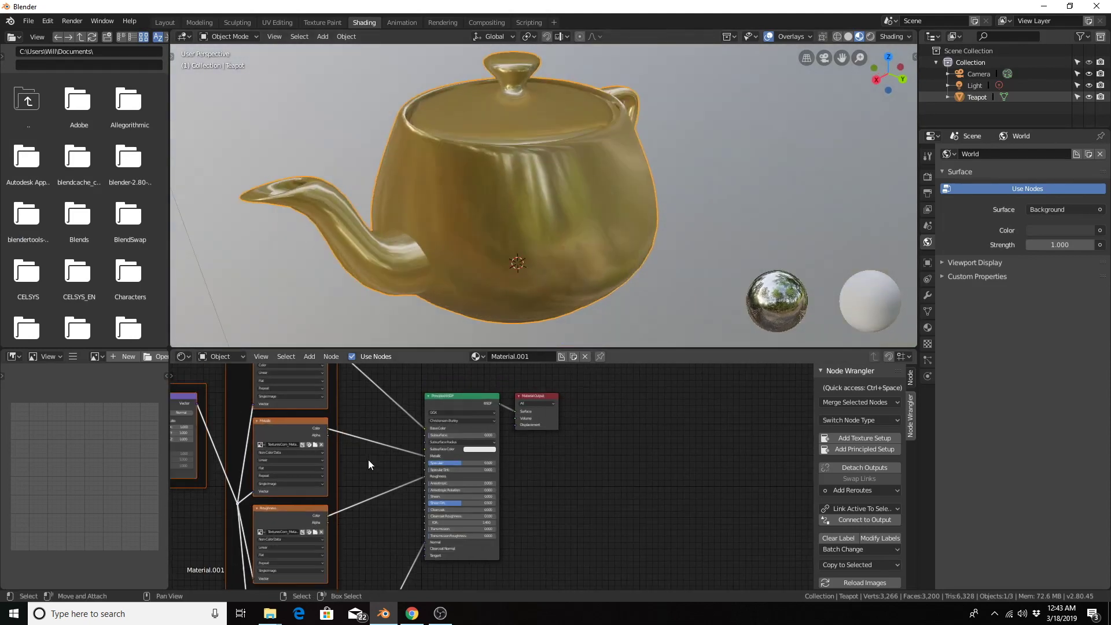
scroll(377, 446, "down", 1)
scroll(353, 433, "down", 3)
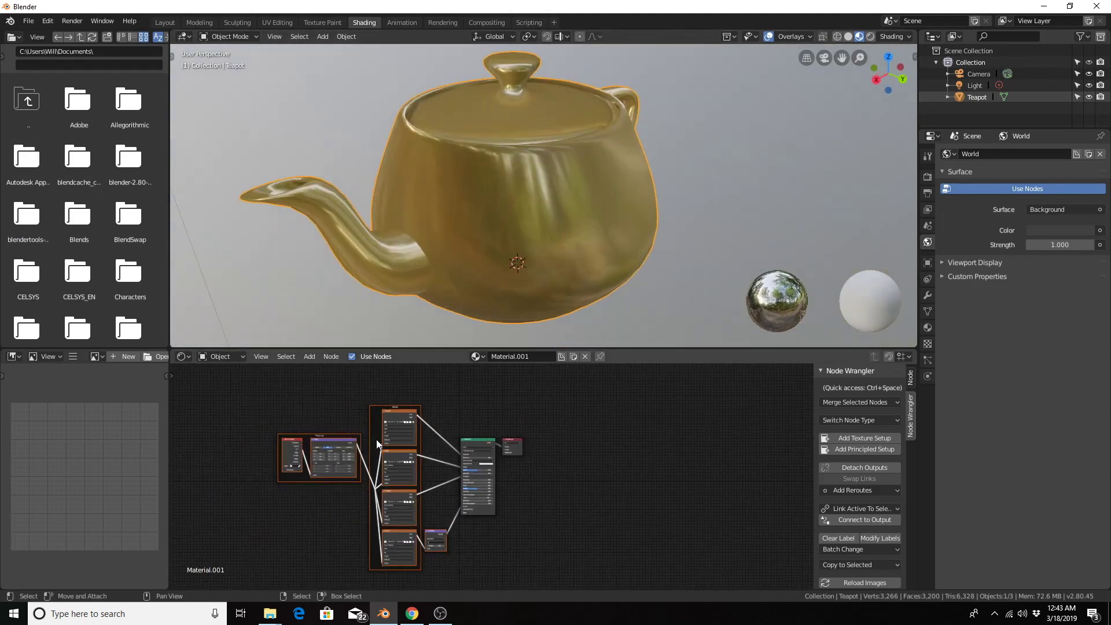
middle_click_drag(355, 457, 331, 453)
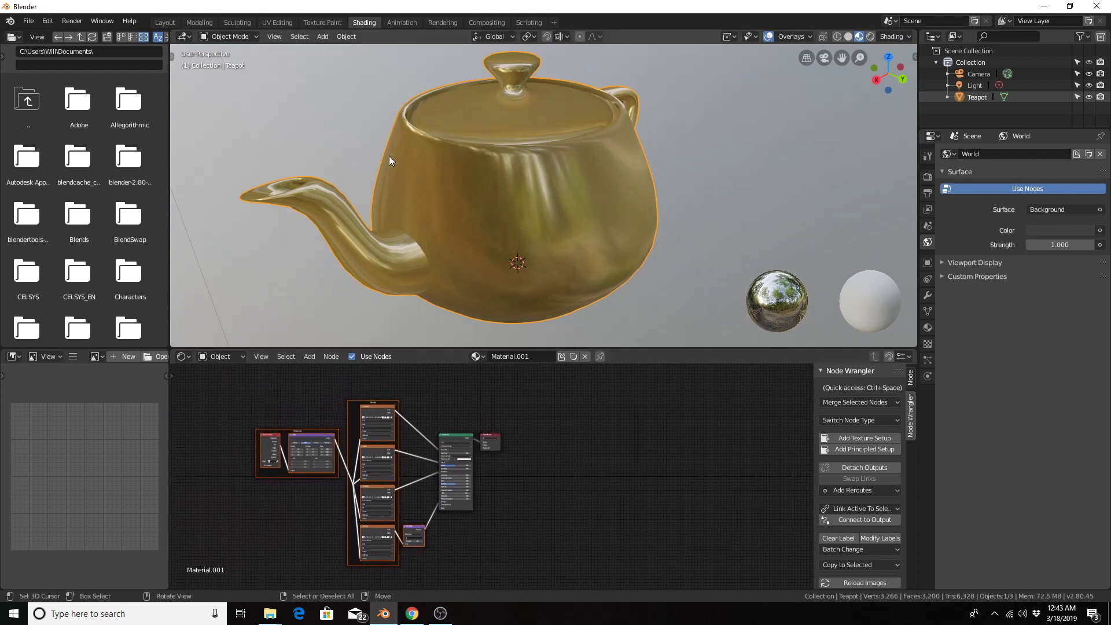
Step: In the Rendering workspace, view the gold node tree in a Shader Editor, then return to Shading
left_click(441, 22)
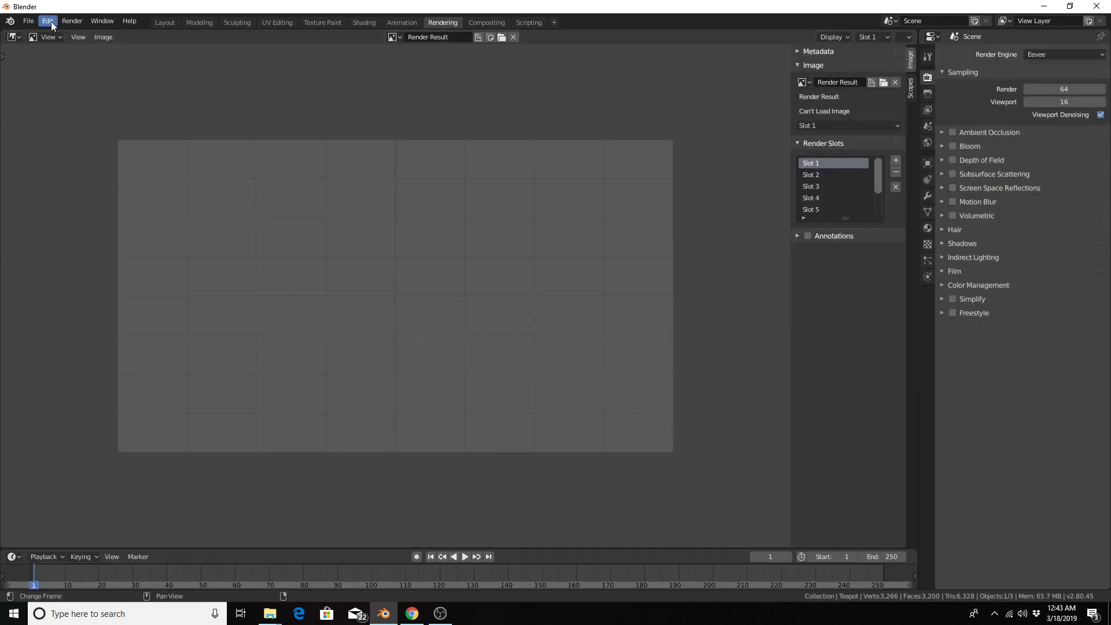
left_click(12, 38)
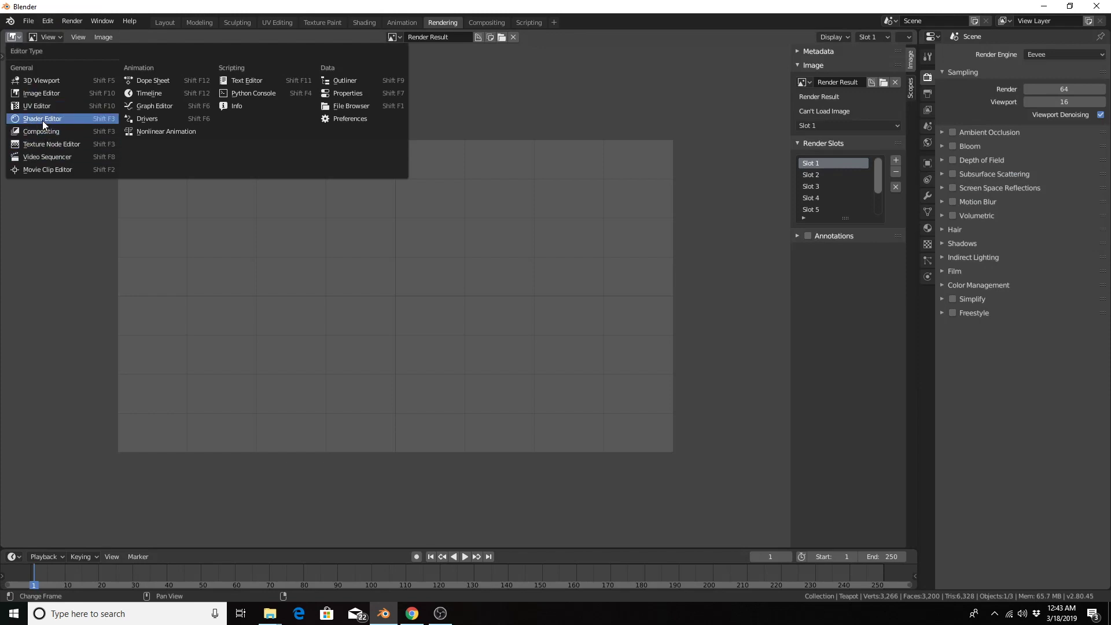
left_click(43, 120)
scroll(257, 256, "down", 1)
middle_click_drag(363, 200, 597, 57)
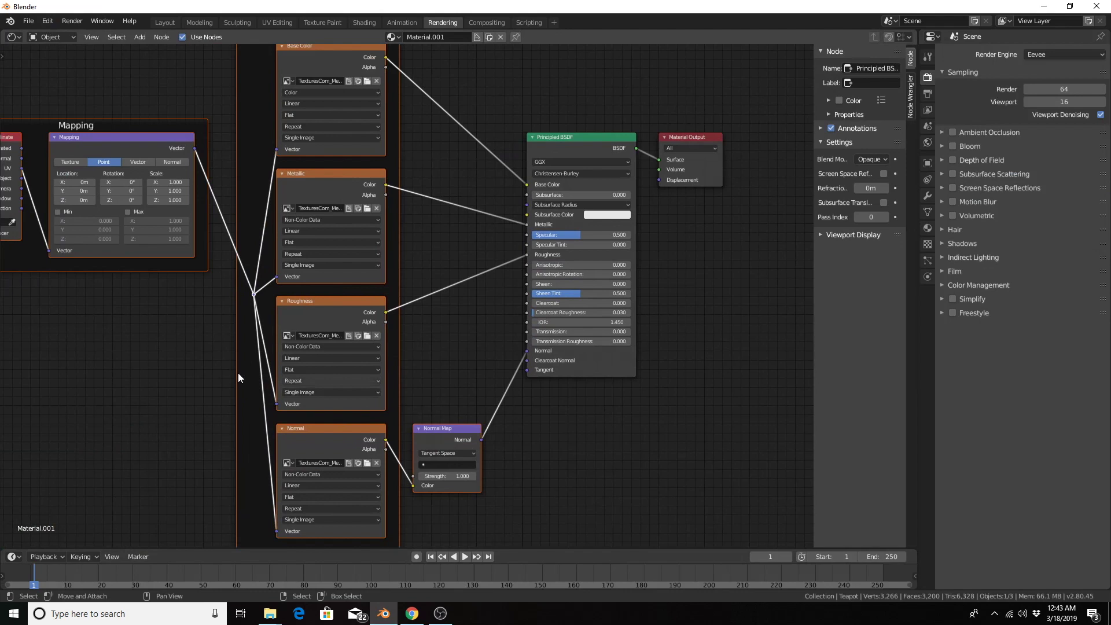
scroll(222, 373, "down", 1)
key("Home")
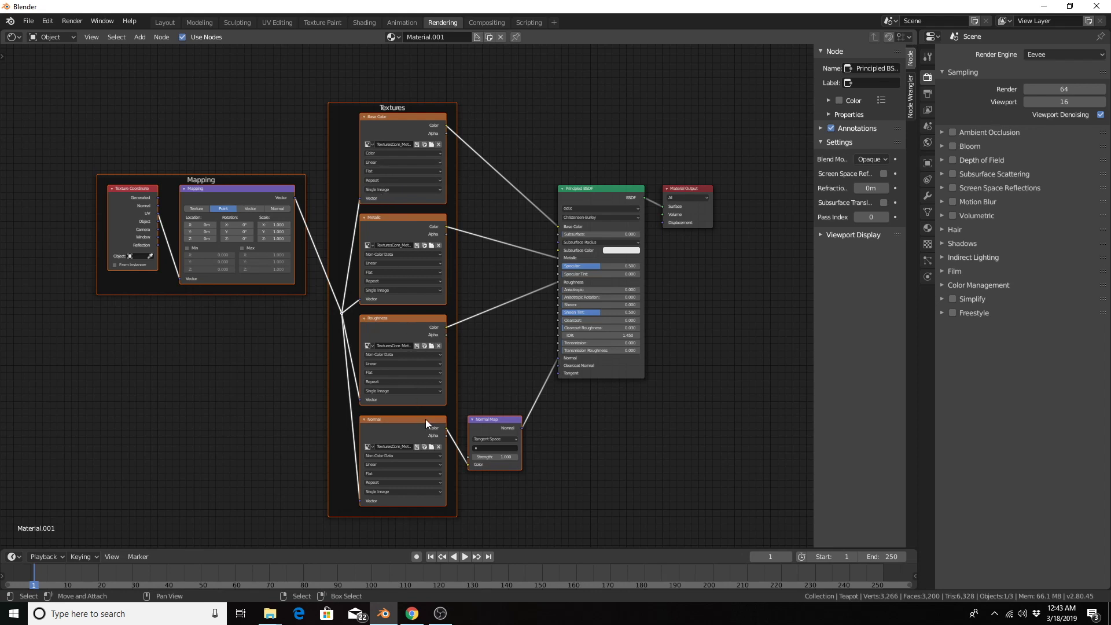
left_click(383, 426)
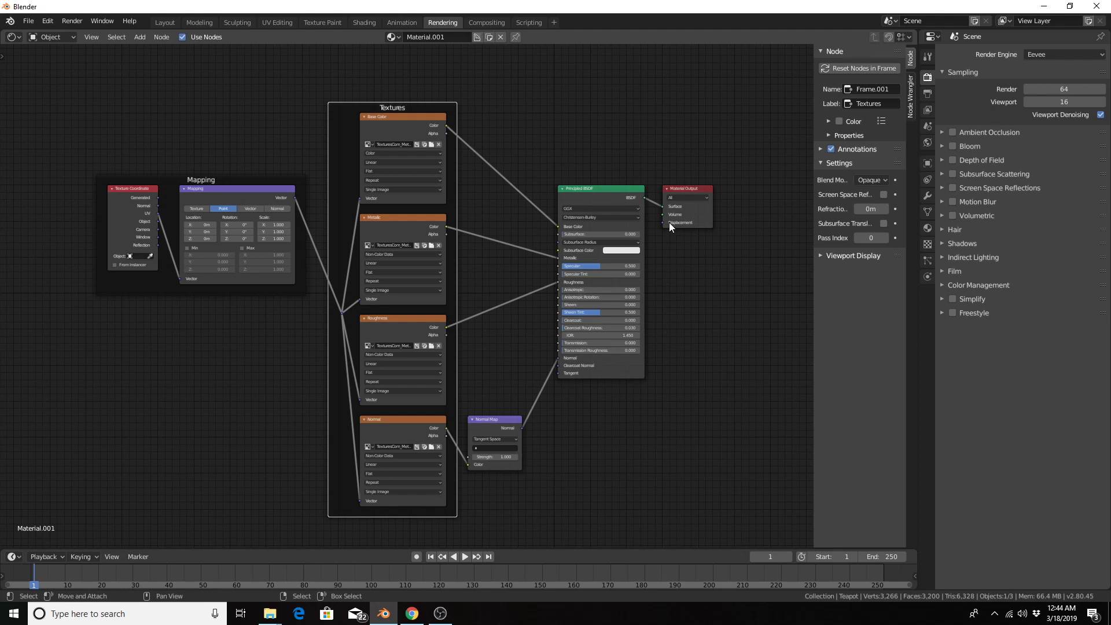
left_click(360, 21)
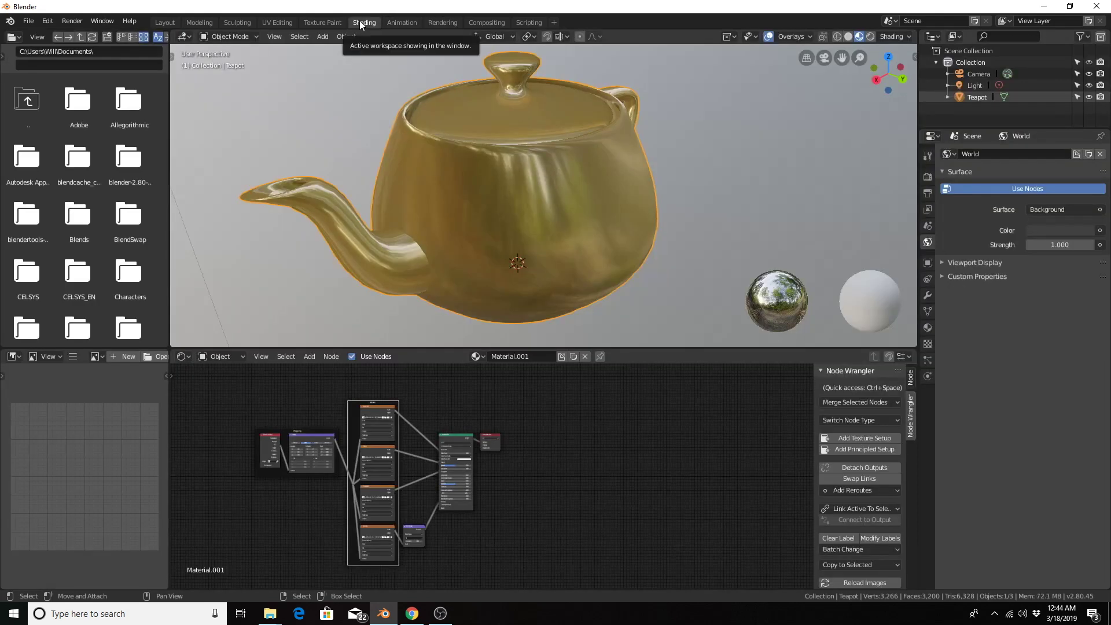